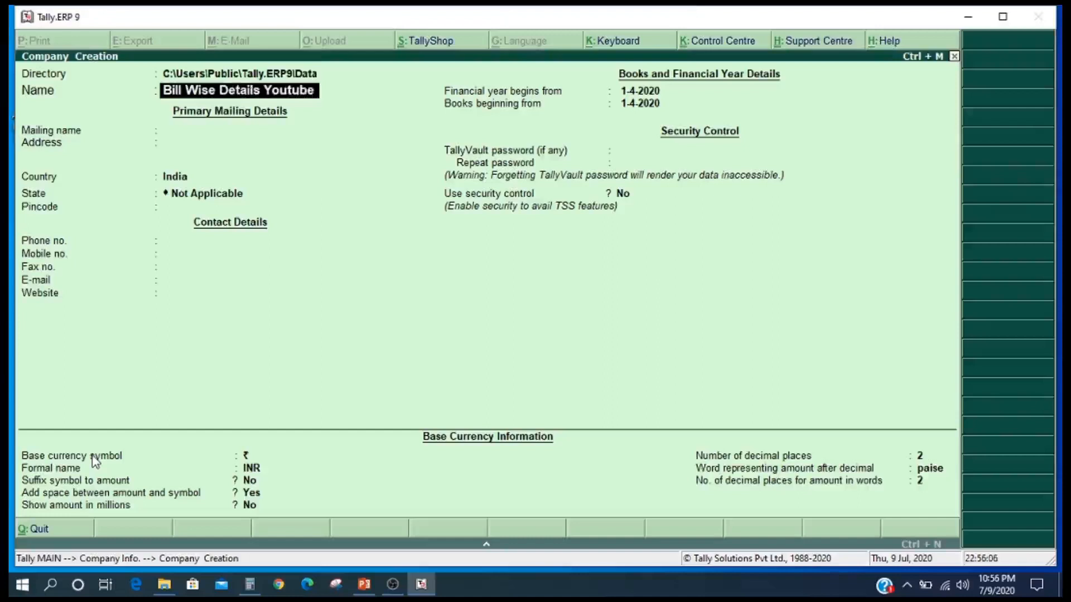
# - Keep the company name as the mailing name and set the country to India and the state to Tamil Nadu
pyautogui.press('Return')
pyautogui.press('Return')
pyautogui.press('Return')
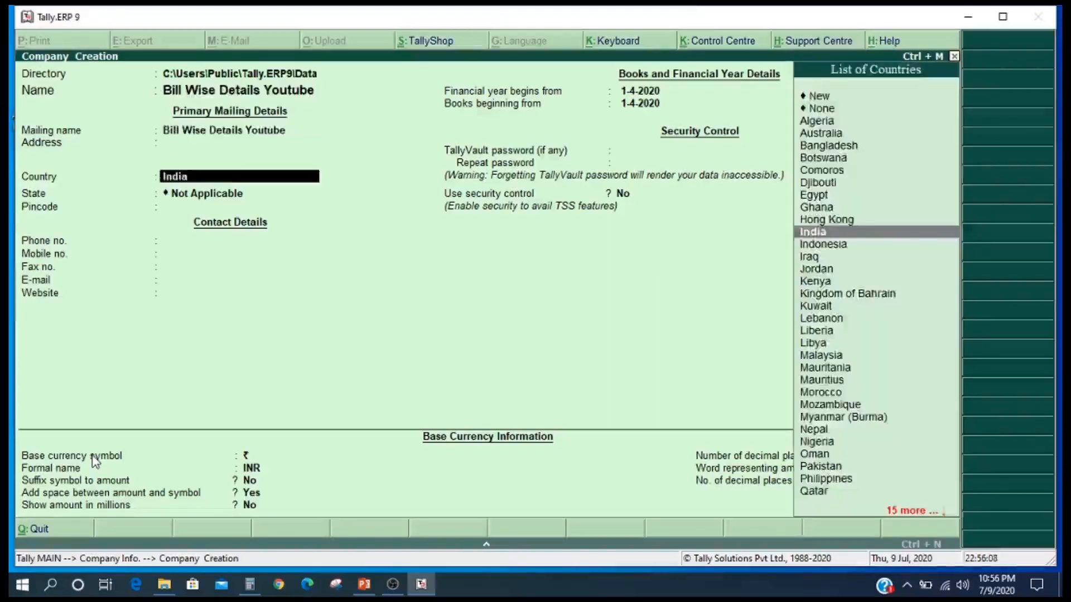
pyautogui.press('Return')
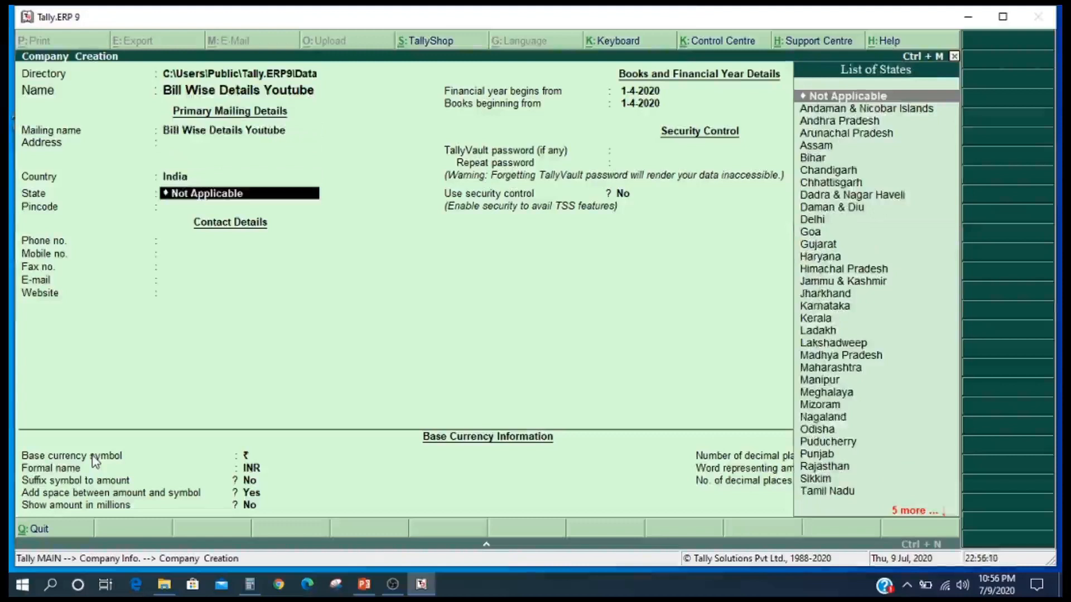
pyautogui.write('T')
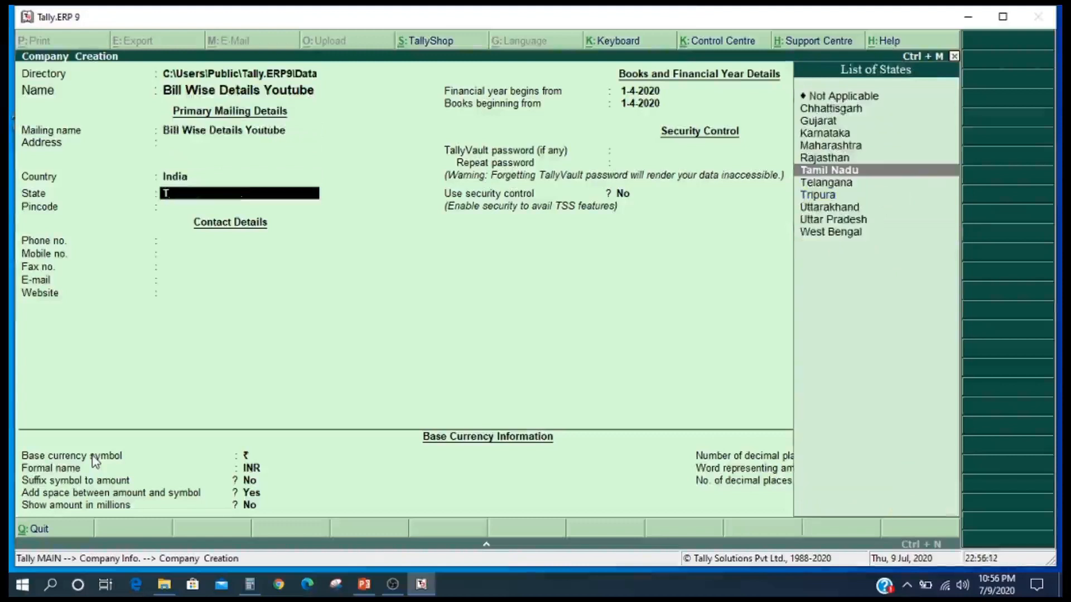
pyautogui.press('Return')
# - Accept the remaining default company details and create the company Bill Wise Details Youtube
pyautogui.press('Return')
pyautogui.press('Return')
pyautogui.press('Return')
pyautogui.press('Return')
pyautogui.press('Return')
pyautogui.press('Return')
pyautogui.press('Return')
pyautogui.press('Return')
pyautogui.press('Return')
pyautogui.press('Return')
pyautogui.press('Return')
pyautogui.press('Return')
pyautogui.press('Return')
pyautogui.press('Return')
pyautogui.press('Return')
pyautogui.press('Return')
pyautogui.press('Return')
pyautogui.press('Return')
pyautogui.press('Return')
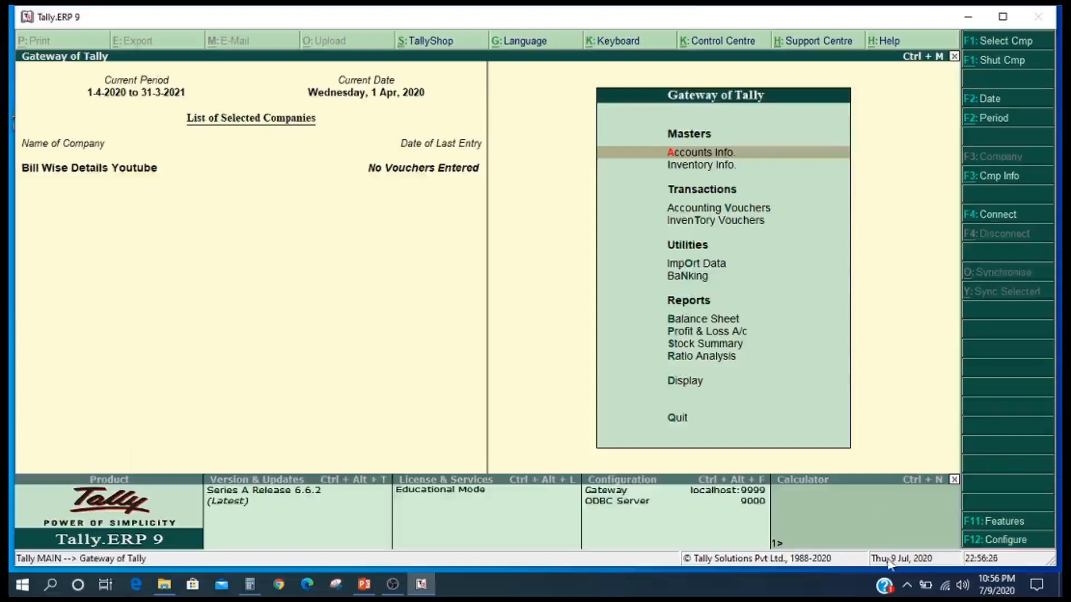
# - In the company's accounting features, set Maintain accounts only to Yes
pyautogui.click(1002, 524)
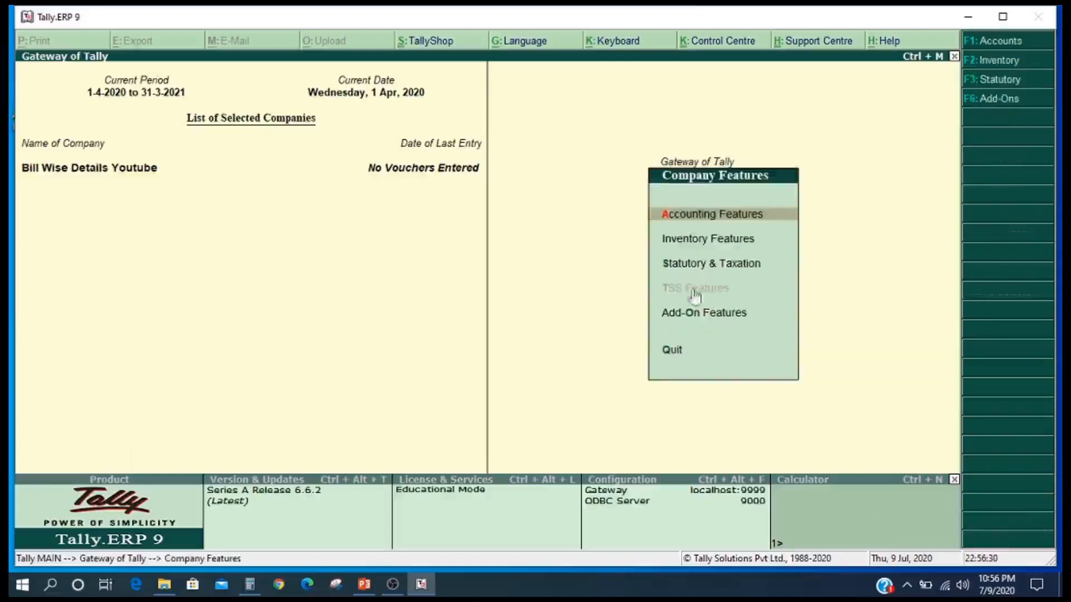
pyautogui.click(700, 218)
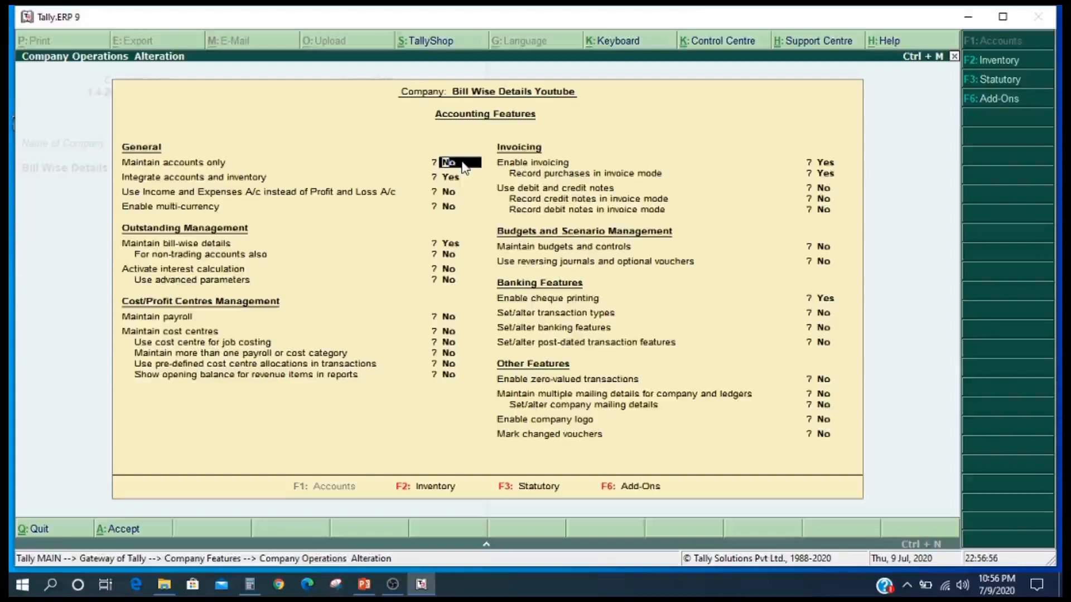
pyautogui.write('y')
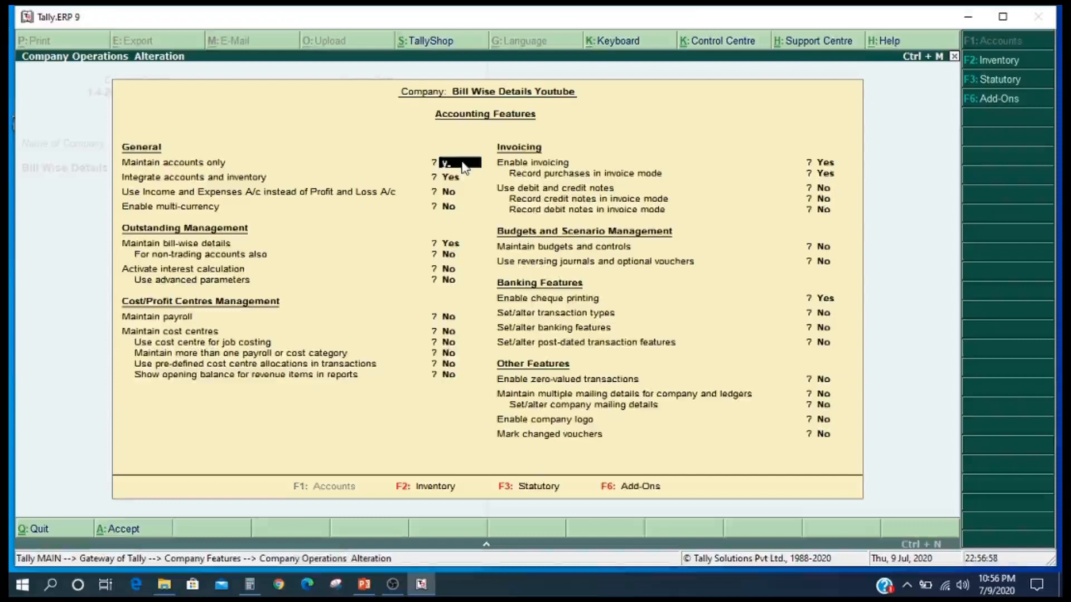
pyautogui.press('Return')
pyautogui.press('Return')
pyautogui.press('Return')
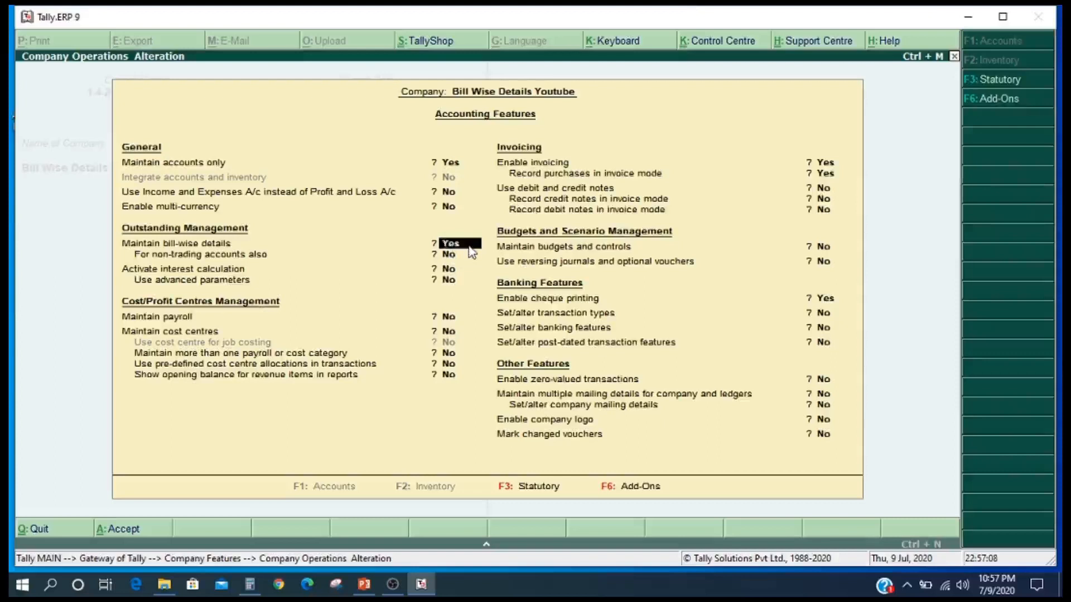
# - Keep Maintain bill-wise details at Yes and set Maintain budgets and controls to Yes
pyautogui.press('Return')
pyautogui.press('Return')
pyautogui.press('Return')
pyautogui.press('Return')
pyautogui.press('Return')
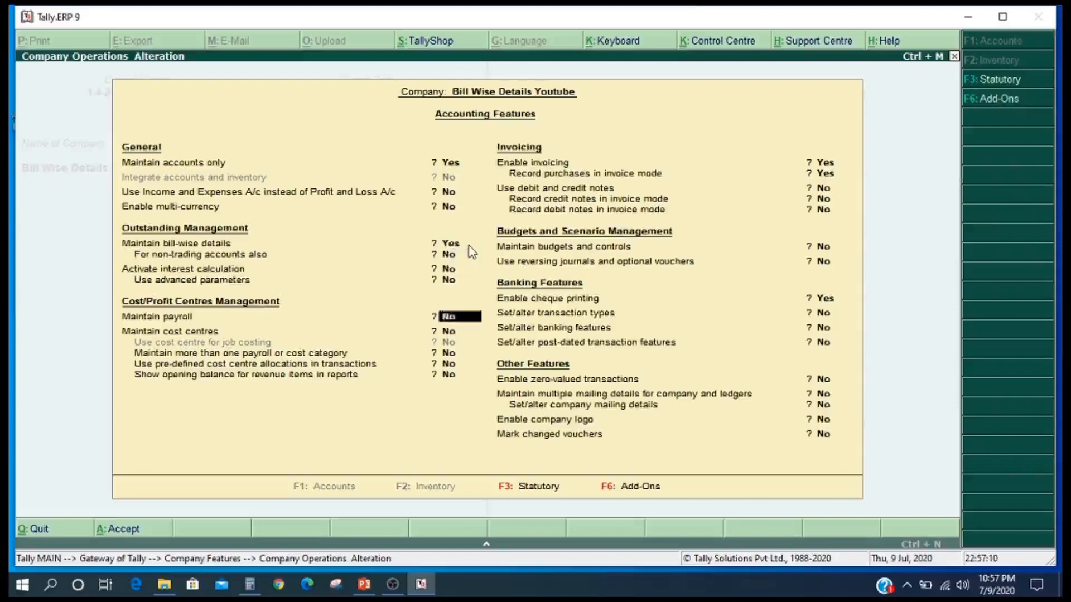
pyautogui.press('Return')
pyautogui.press('Return')
pyautogui.press('Return')
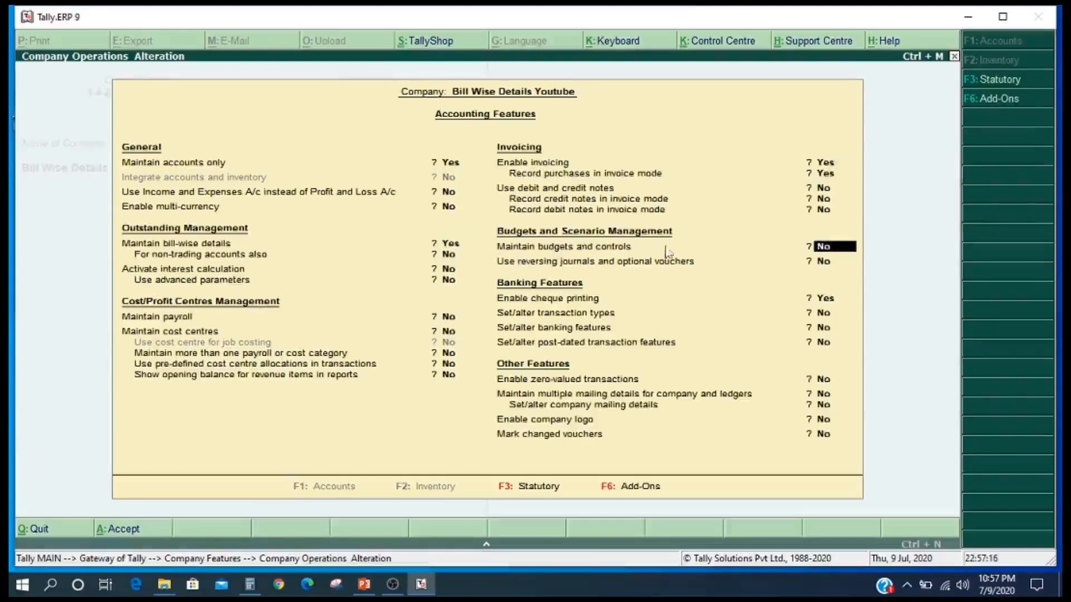
pyautogui.write('y')
pyautogui.press('Return')
# - Accept the remaining accounting features at their defaults, save them and return to the Gateway of Tally
pyautogui.press('Return')
pyautogui.press('Return')
pyautogui.press('Return')
pyautogui.press('Return')
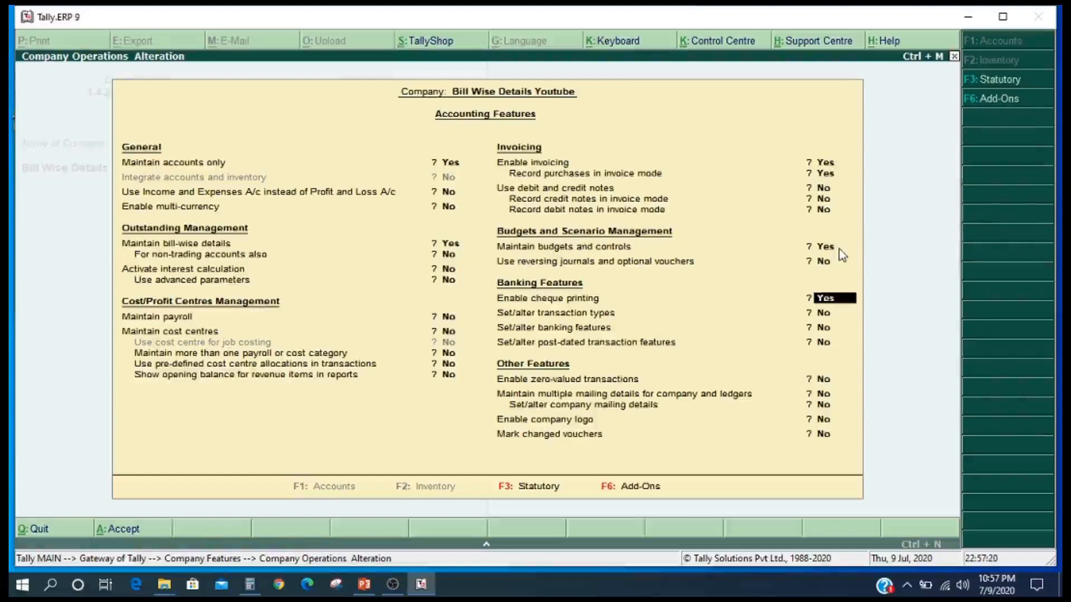
pyautogui.press('Return')
pyautogui.press('Return')
pyautogui.press('Return')
pyautogui.press('Return')
pyautogui.press('Return')
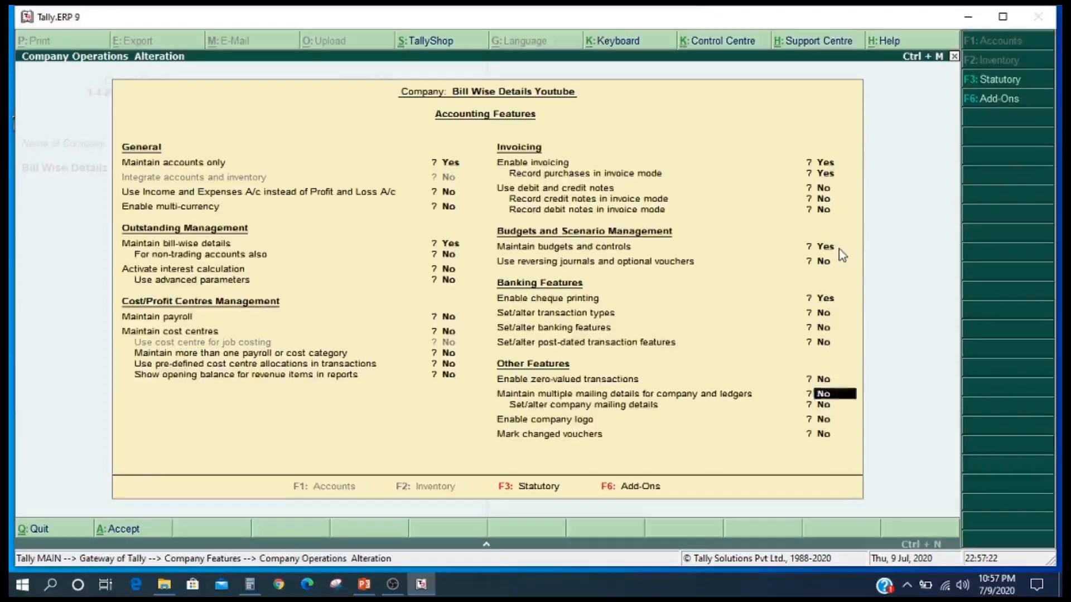
pyautogui.press('Return')
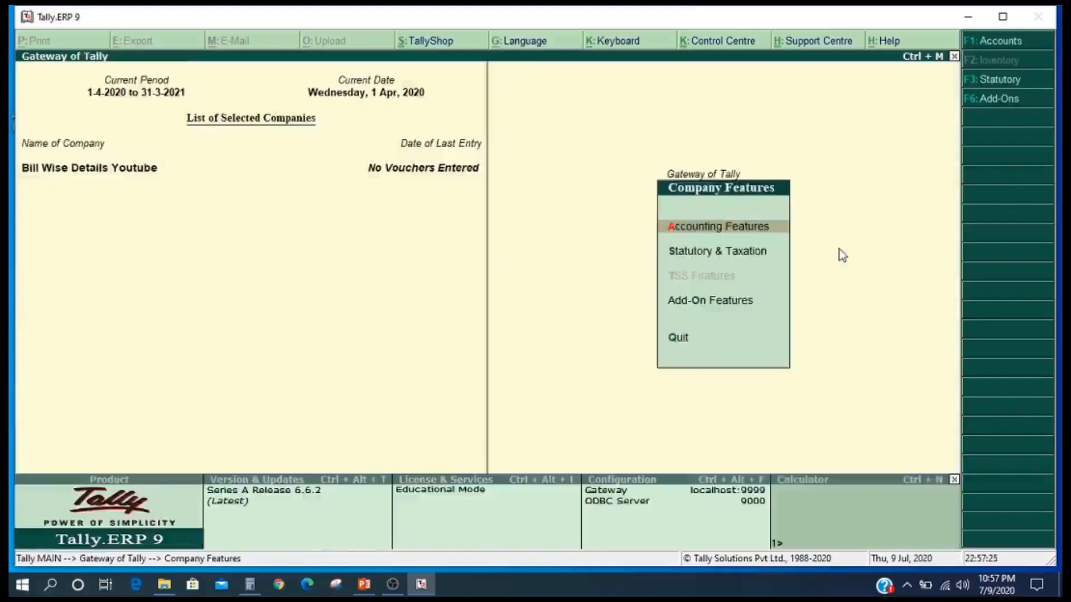
pyautogui.press('Escape')
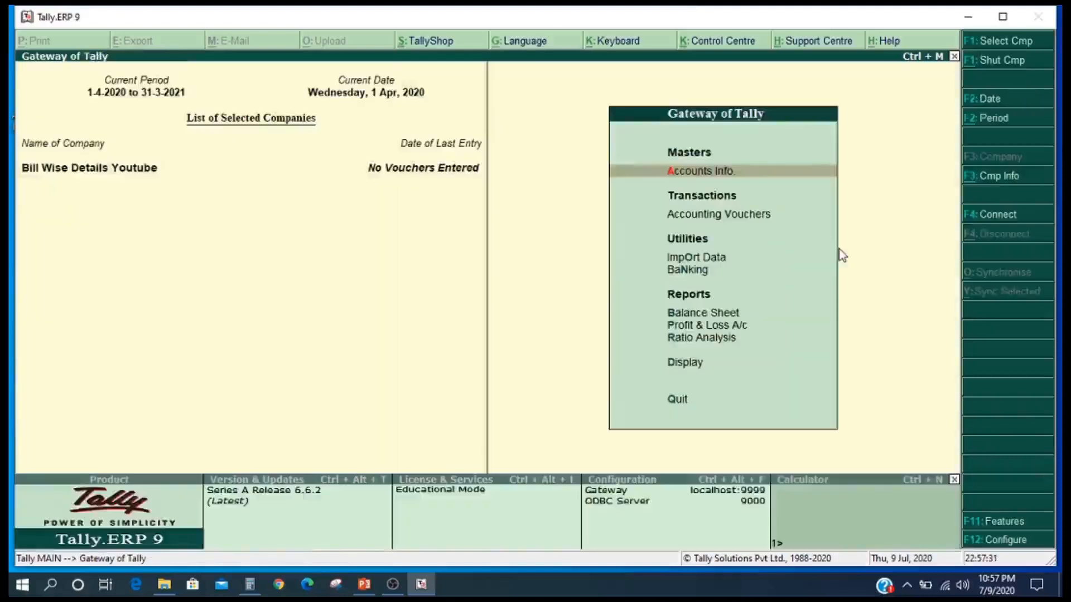
# - Open the single group creation form to view its fields, and return to the accounts masters
pyautogui.click(709, 175)
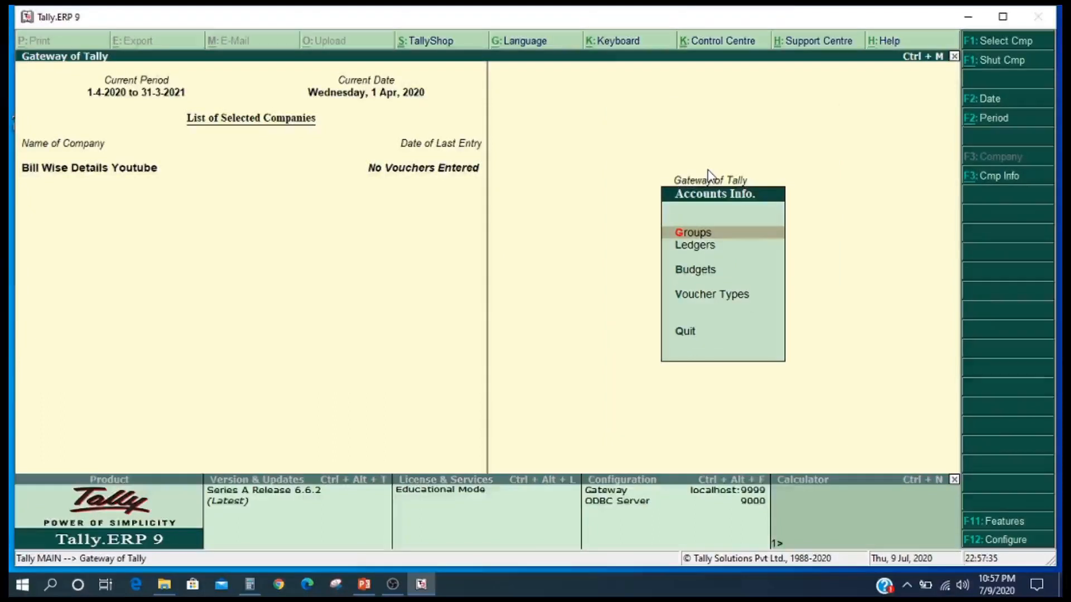
pyautogui.click(702, 236)
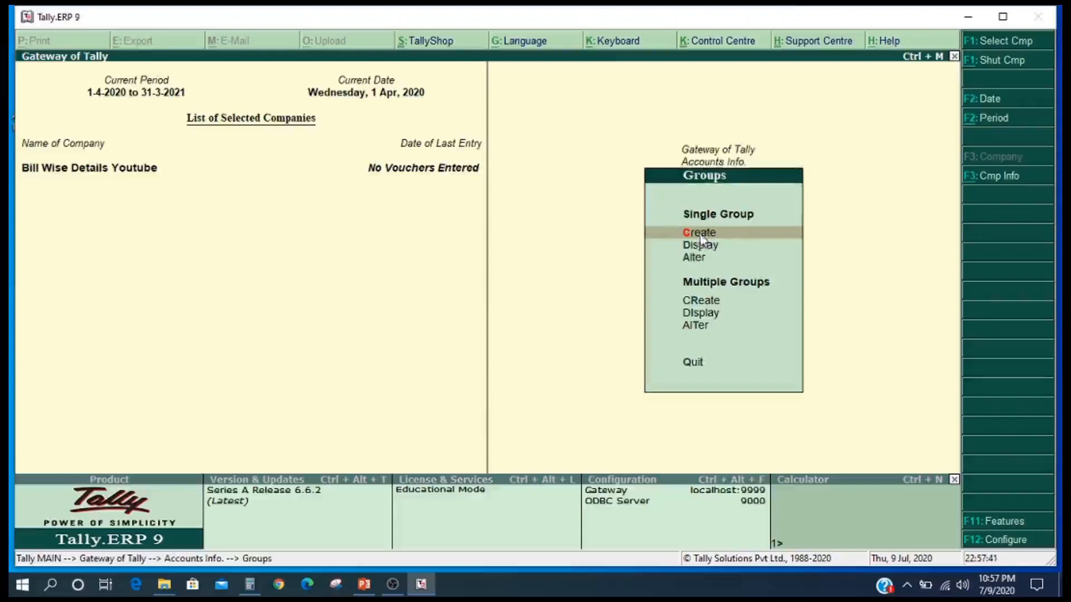
pyautogui.click(701, 234)
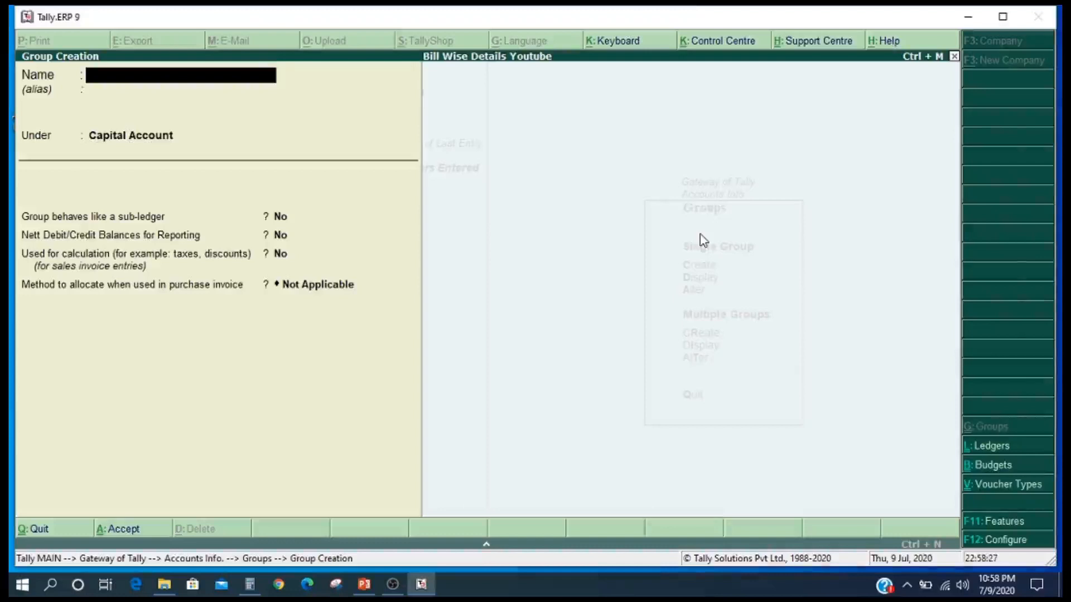
pyautogui.press('Escape')
pyautogui.press('Escape')
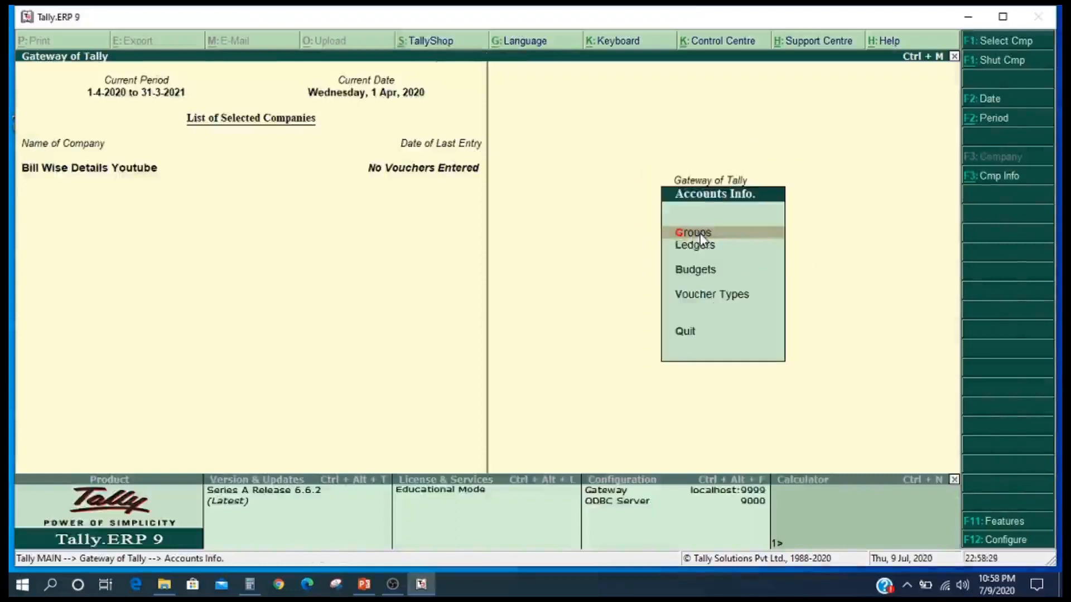
# - Open the Loans (Liability) group for alteration to review its parent and nature of group, and close it without changes
pyautogui.click(700, 233)
pyautogui.press('Down')
pyautogui.press('Down')
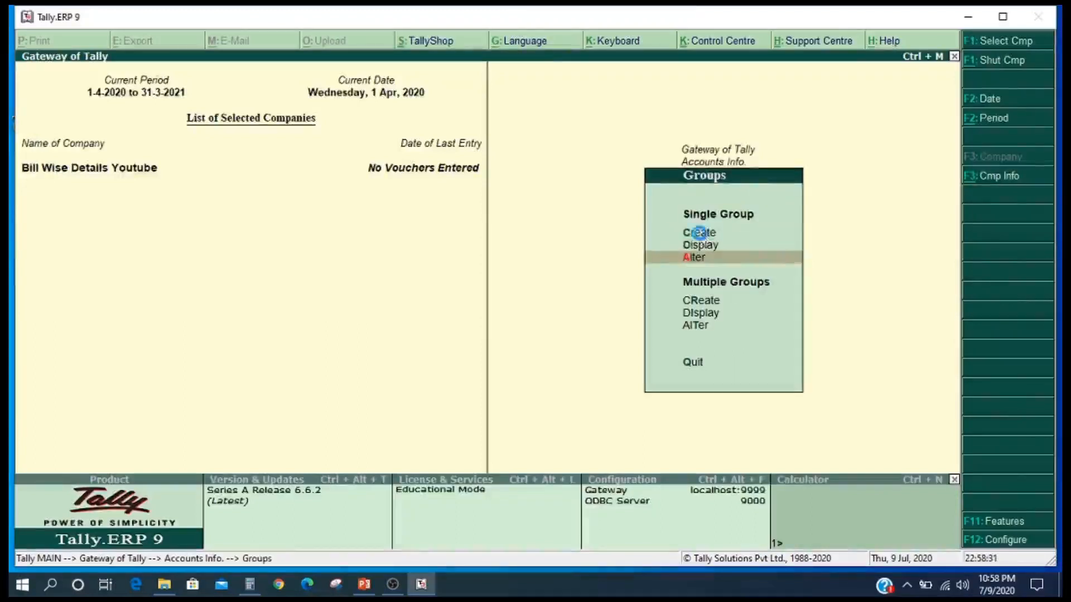
pyautogui.press('Return')
pyautogui.write('Lo')
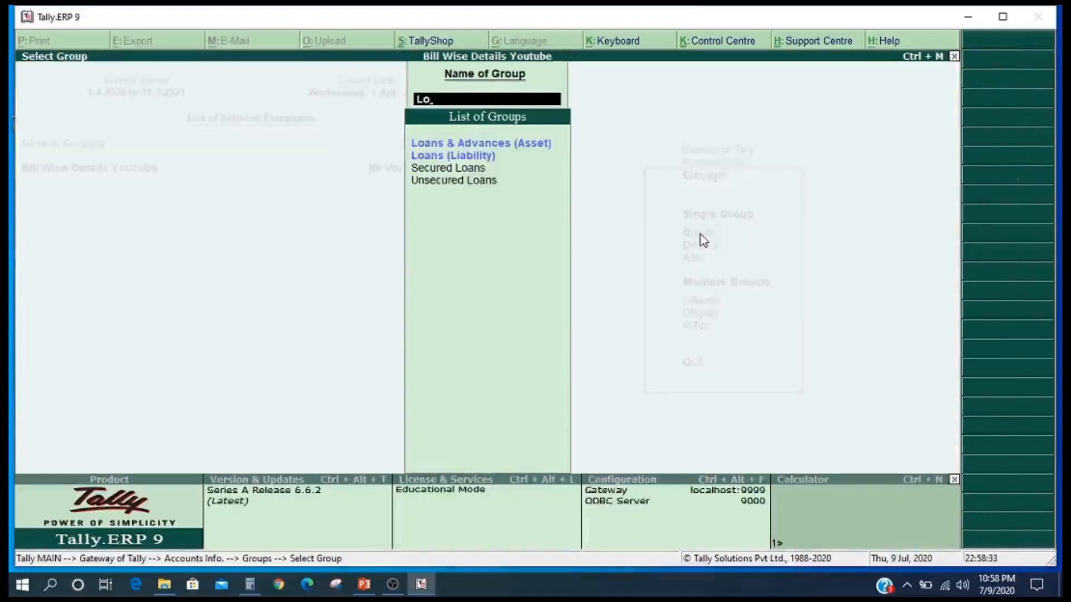
pyautogui.press('Down')
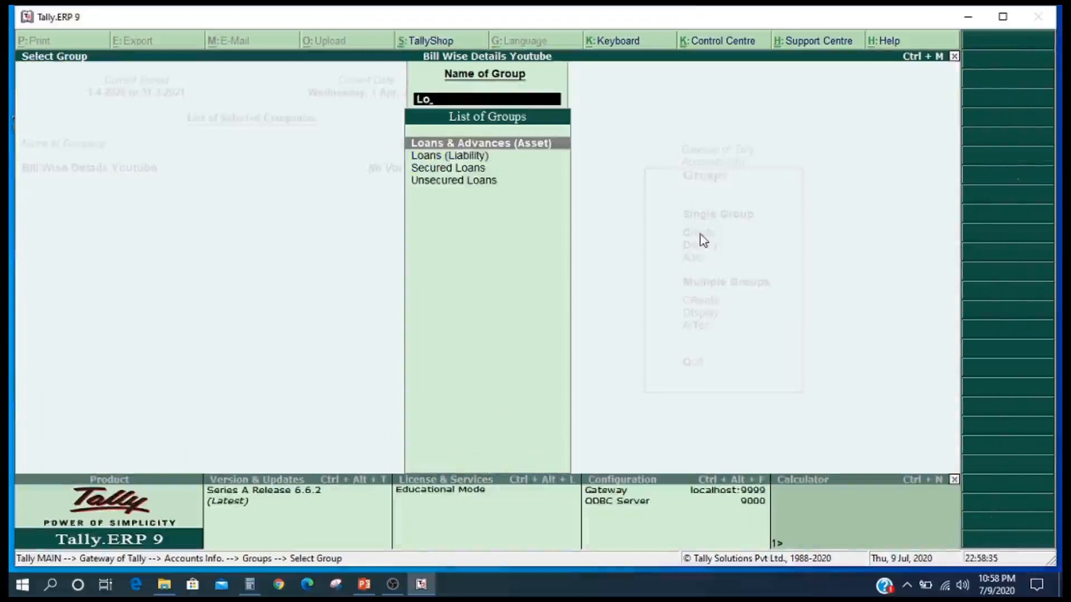
pyautogui.press('Down')
pyautogui.press('Return')
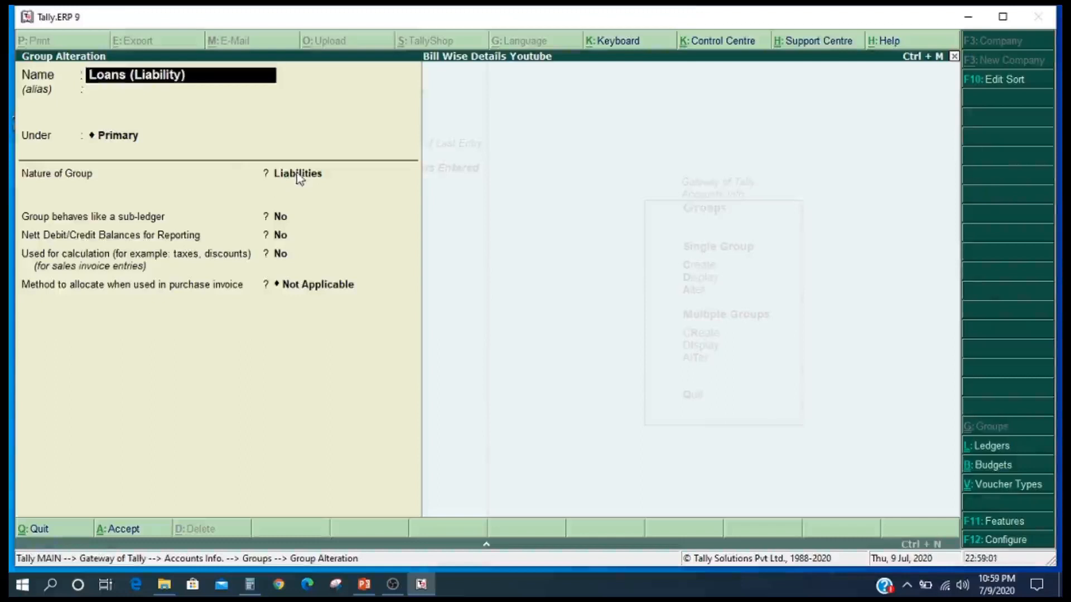
pyautogui.press('BackSpace')
pyautogui.press('Escape')
pyautogui.press('Return')
pyautogui.press('BackSpace')
pyautogui.press('Escape')
# - Start a new single group named Longterm Loans without an alias
pyautogui.press('Up')
pyautogui.press('Up')
pyautogui.press('Return')
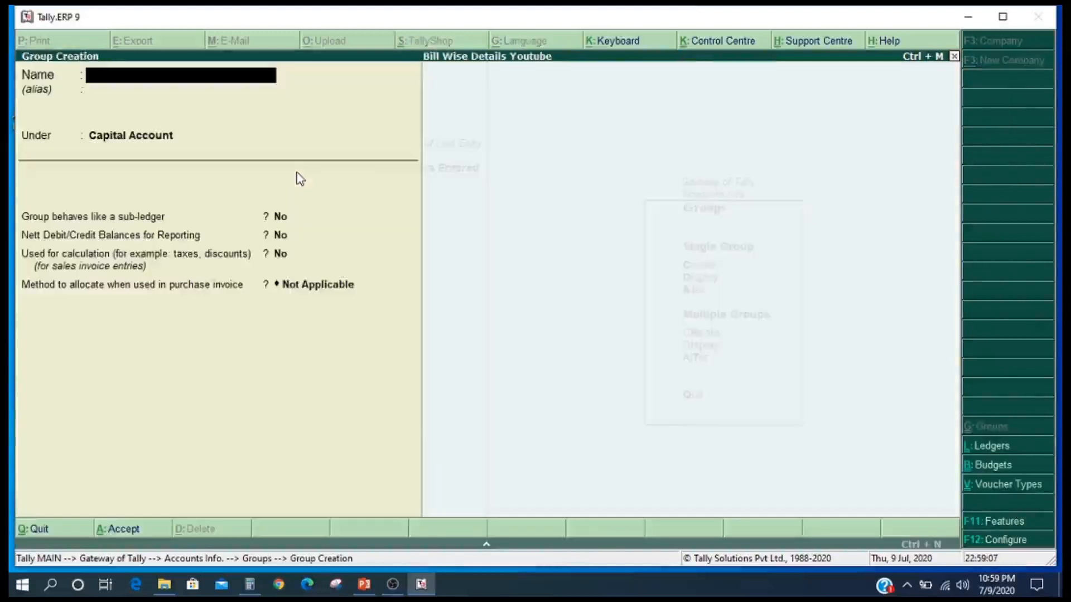
pyautogui.write('Longterm Loans')
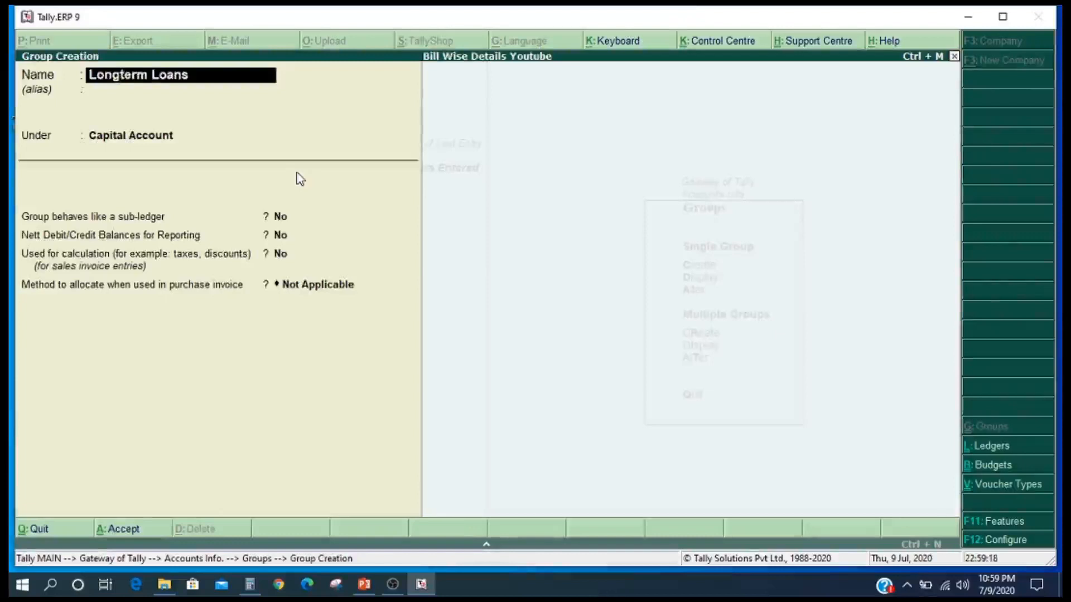
pyautogui.press('Return')
pyautogui.press('Return')
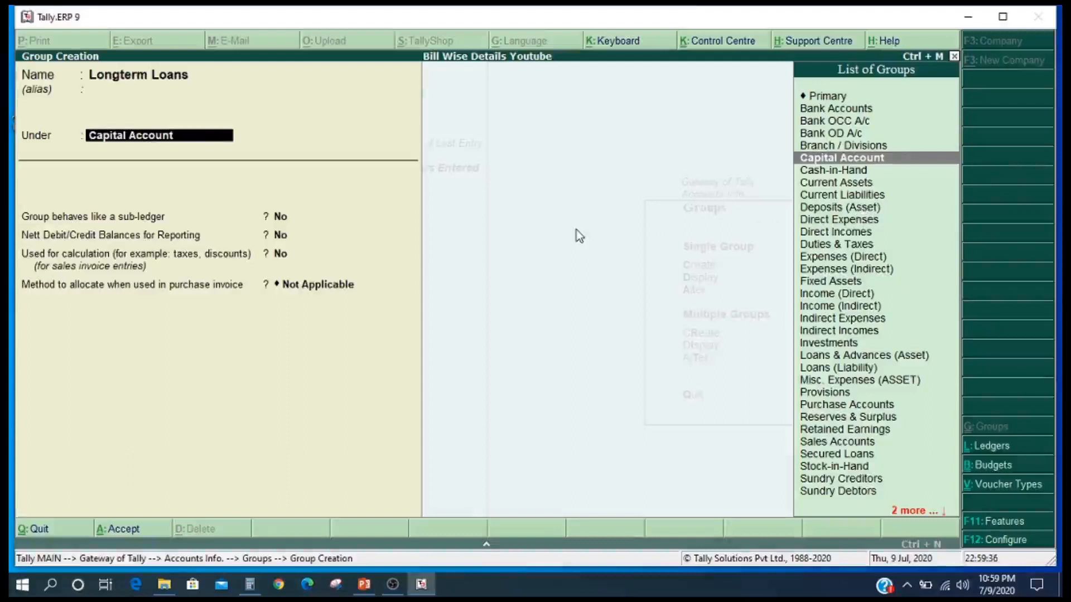
# - Place the Longterm Loans group under Primary
pyautogui.press('Up')
pyautogui.press('Up')
pyautogui.press('Up')
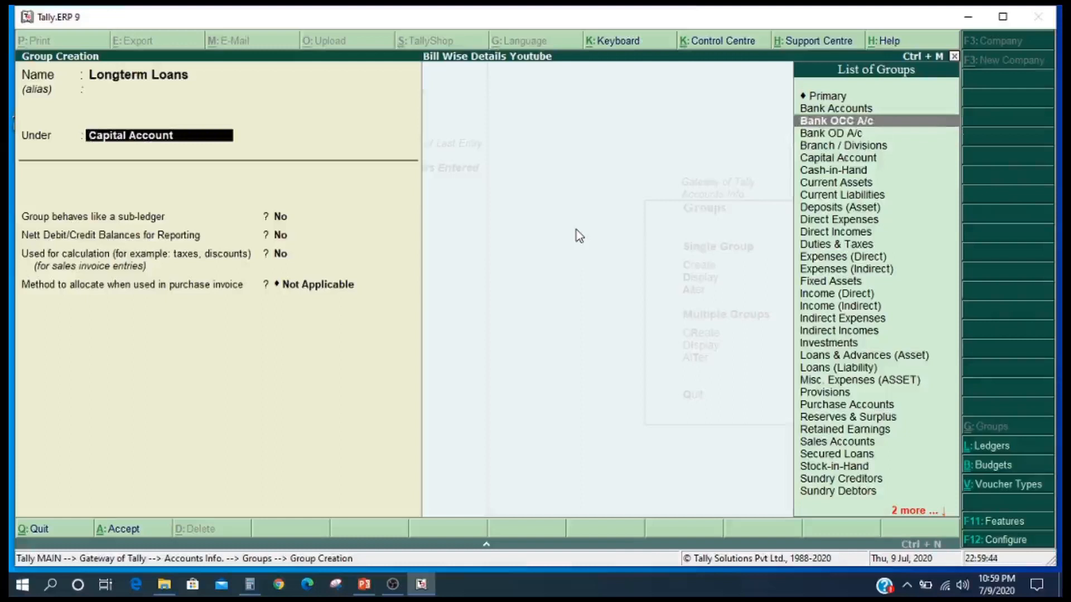
pyautogui.press('Up')
pyautogui.press('Up')
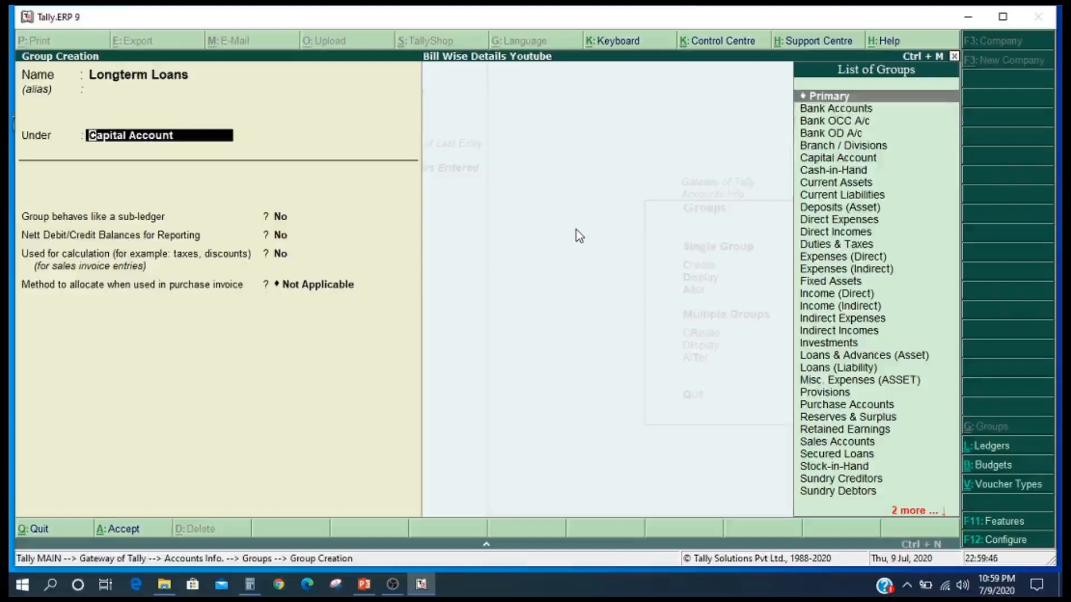
pyautogui.click(825, 98)
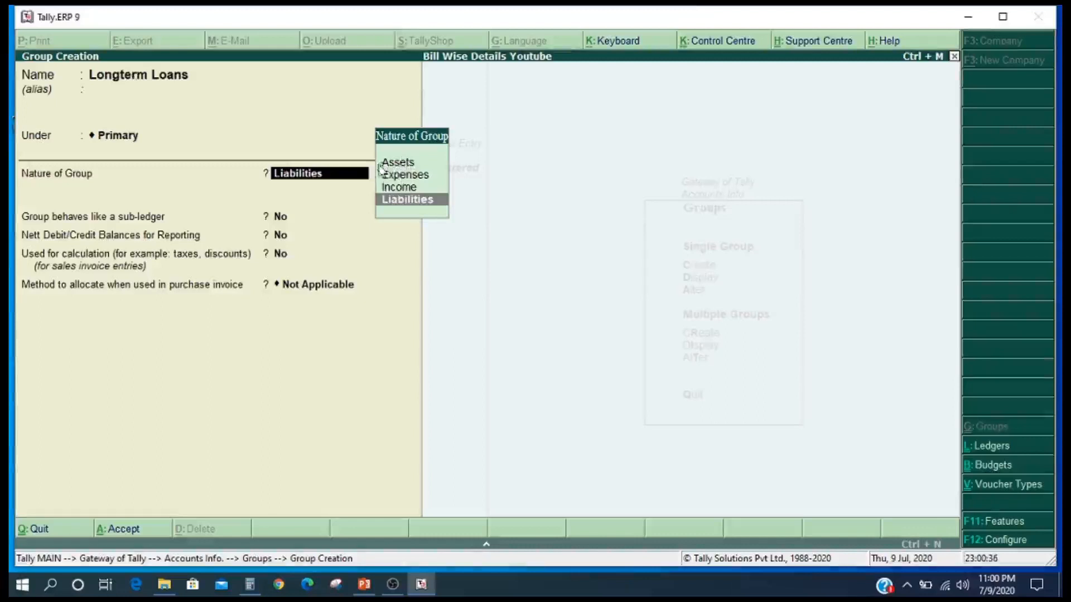
# - Set the nature of the Longterm Loans group to Liabilities, keep the other defaults and save the group
pyautogui.click(396, 201)
pyautogui.press('Return')
pyautogui.press('Return')
pyautogui.press('Return')
pyautogui.press('Return')
pyautogui.press('Return')
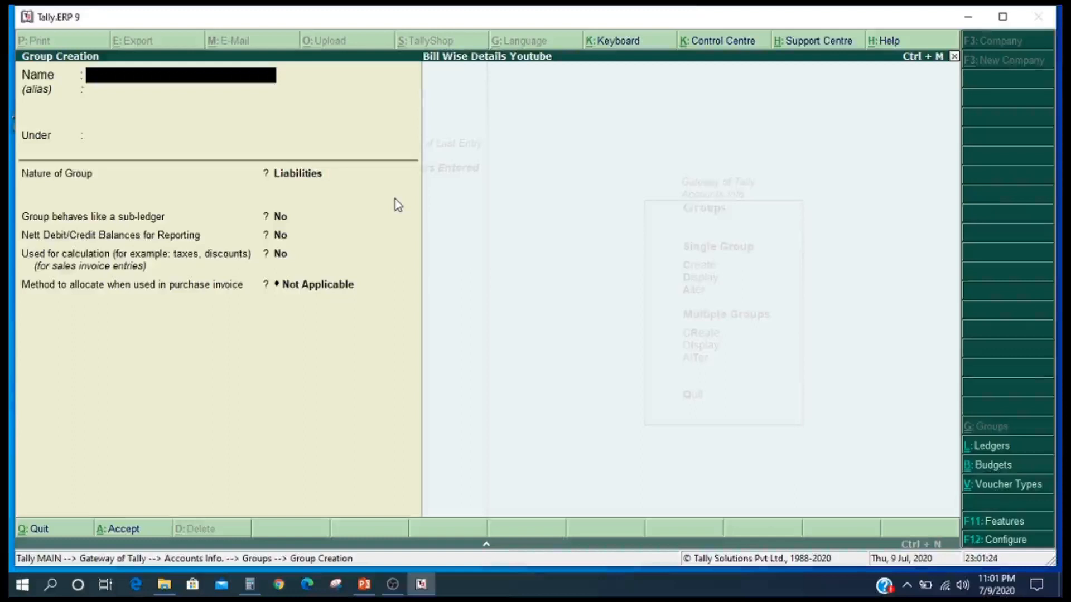
# - Start another new single group named T Nagar without an alias
pyautogui.press('Escape')
pyautogui.press('Return')
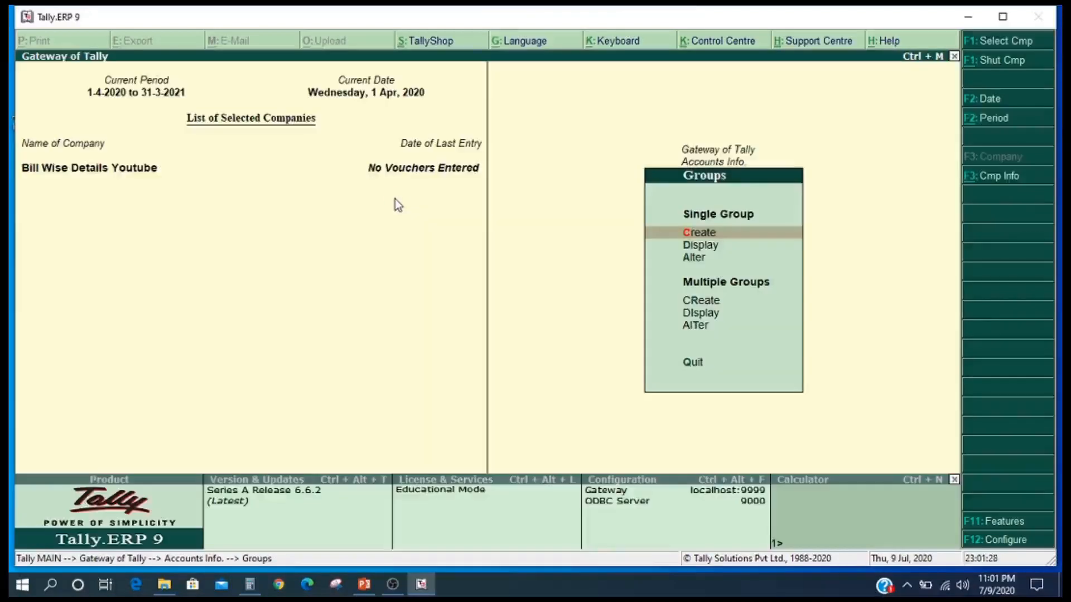
pyautogui.press('Return')
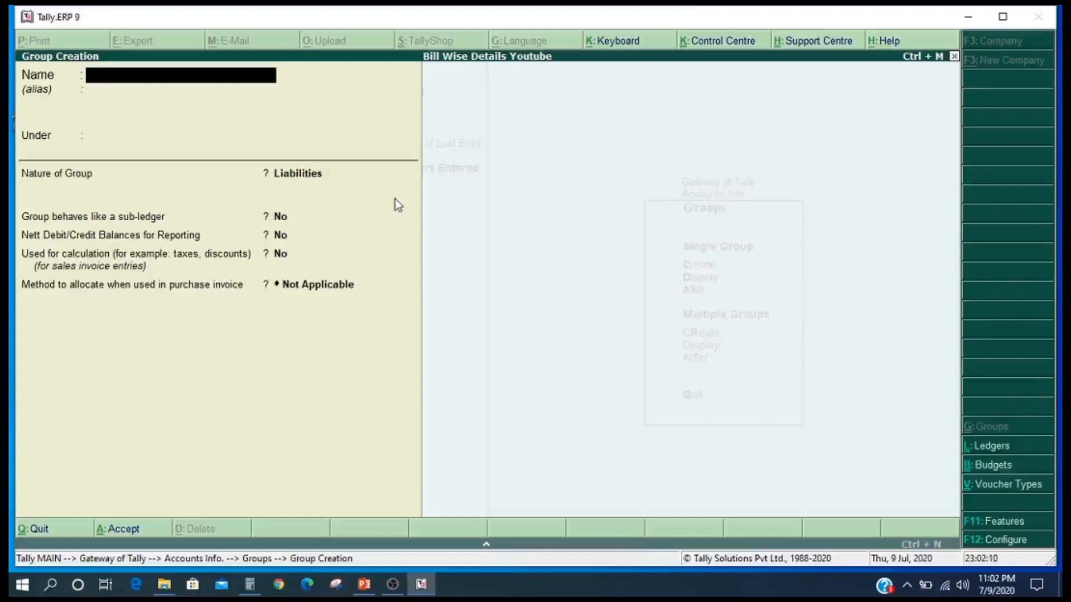
pyautogui.write('T Nagar')
pyautogui.press('Return')
pyautogui.press('Return')
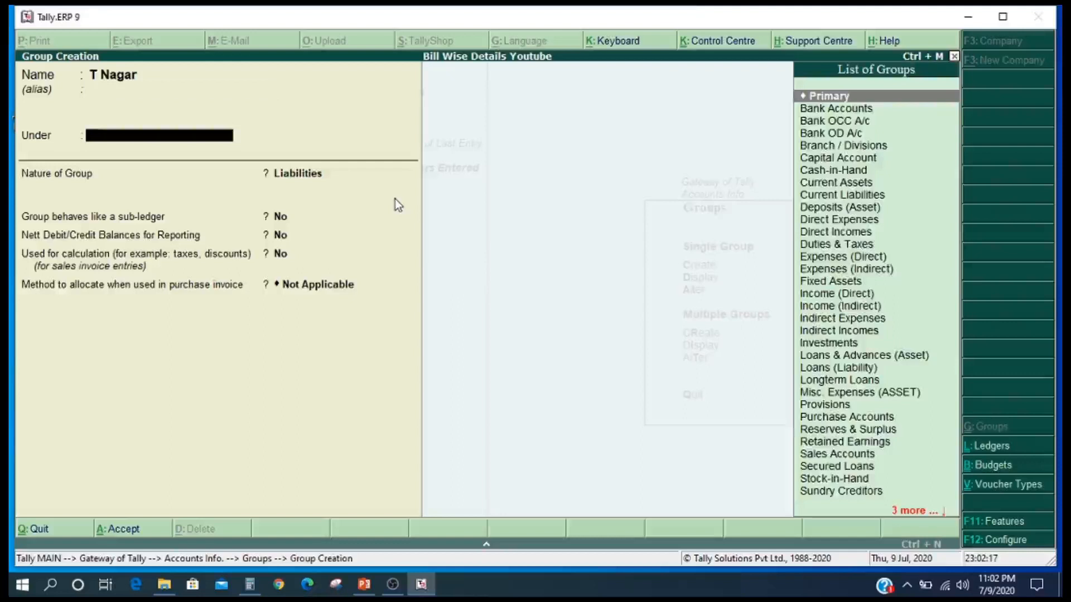
# - Place the T Nagar group under Sundry Debtors
pyautogui.write('S')
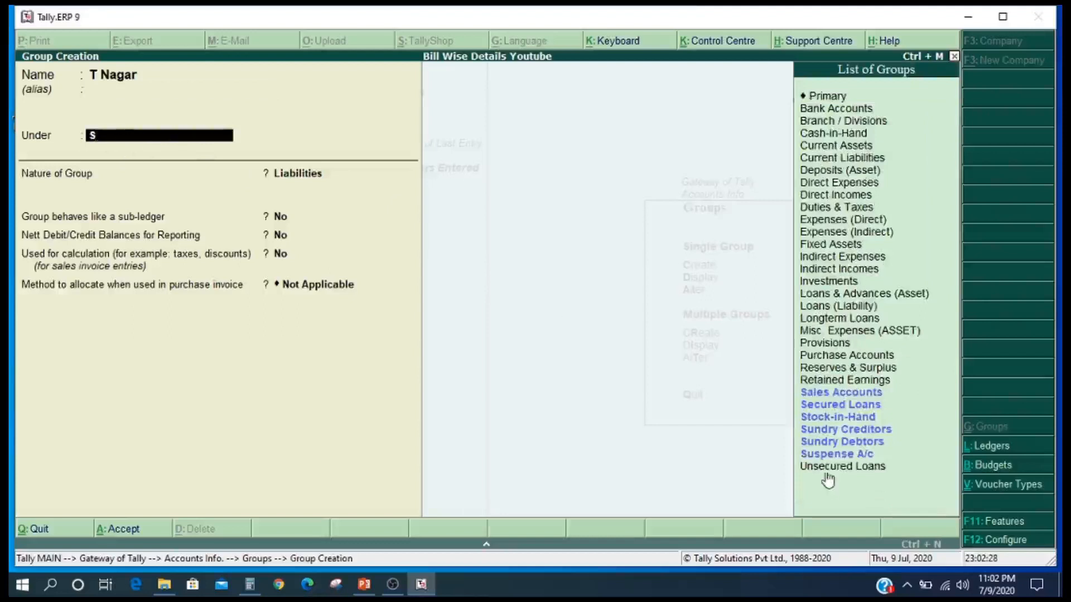
pyautogui.click(821, 395)
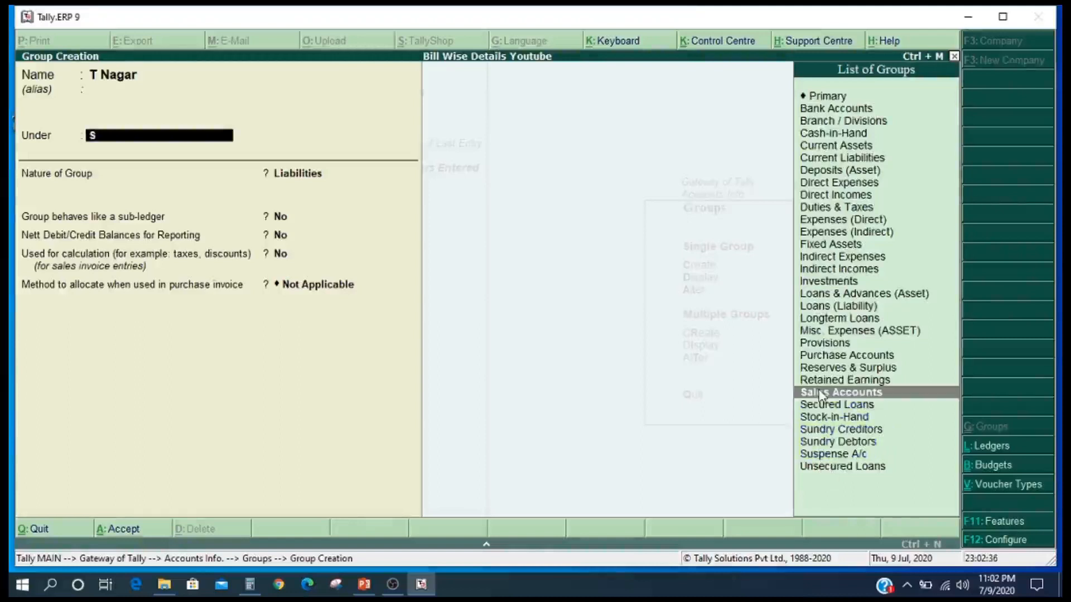
pyautogui.press('Down')
pyautogui.press('Down')
pyautogui.press('Down')
pyautogui.press('Down')
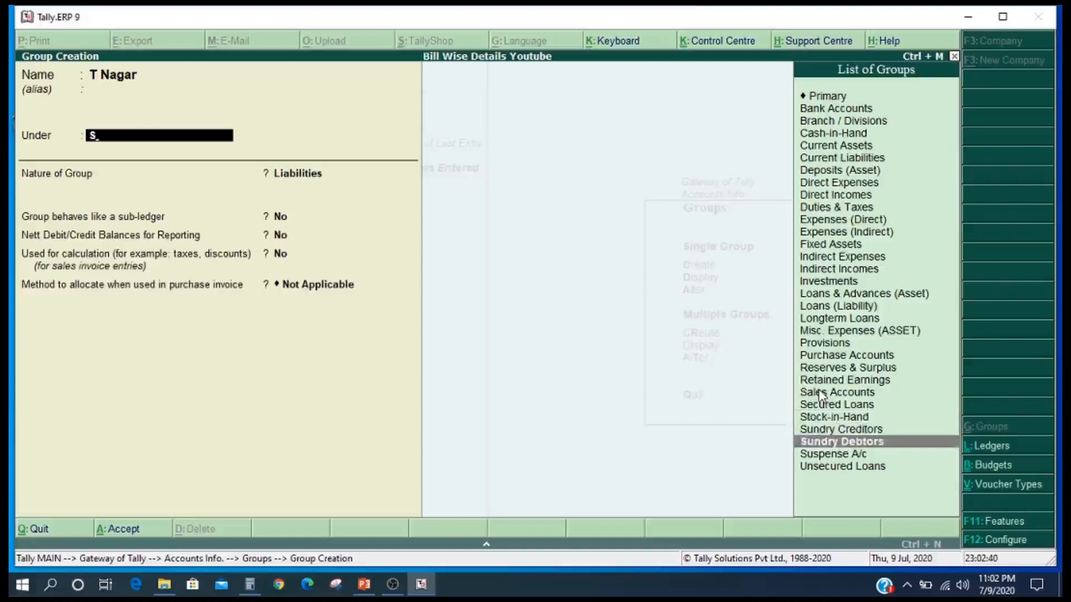
pyautogui.press('Return')
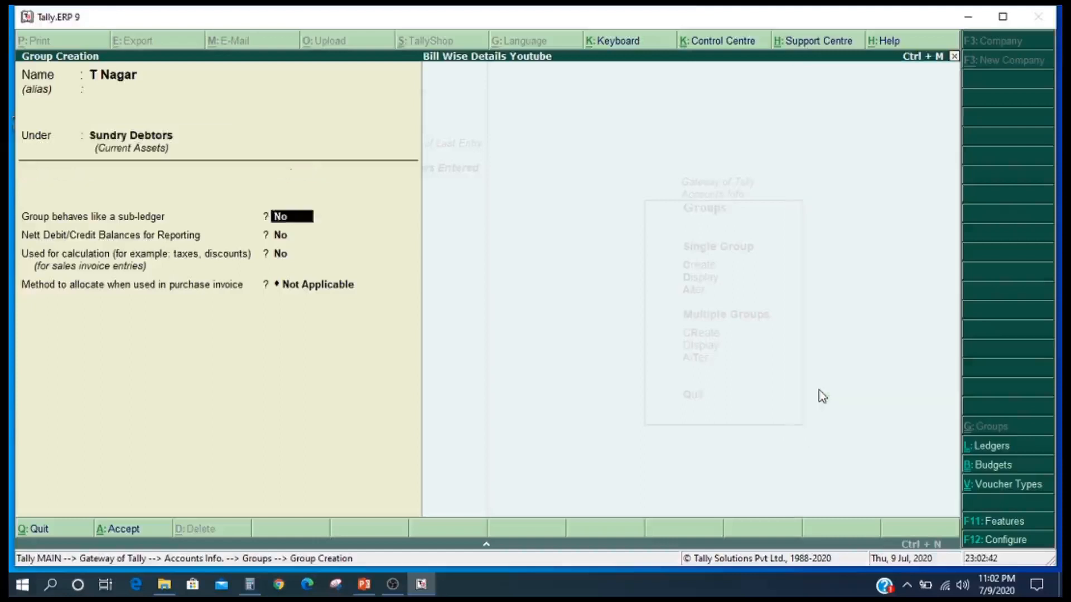
# - Keep the remaining defaults of the T Nagar group, save it and leave group creation
pyautogui.press('Return')
pyautogui.press('Return')
pyautogui.press('Return')
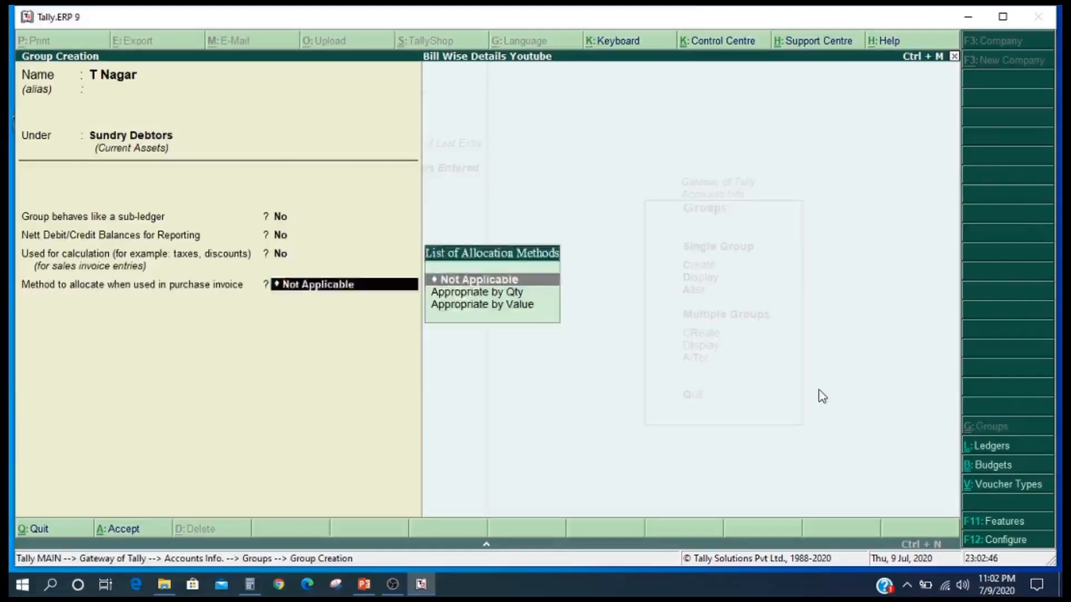
pyautogui.press('Return')
pyautogui.press('Return')
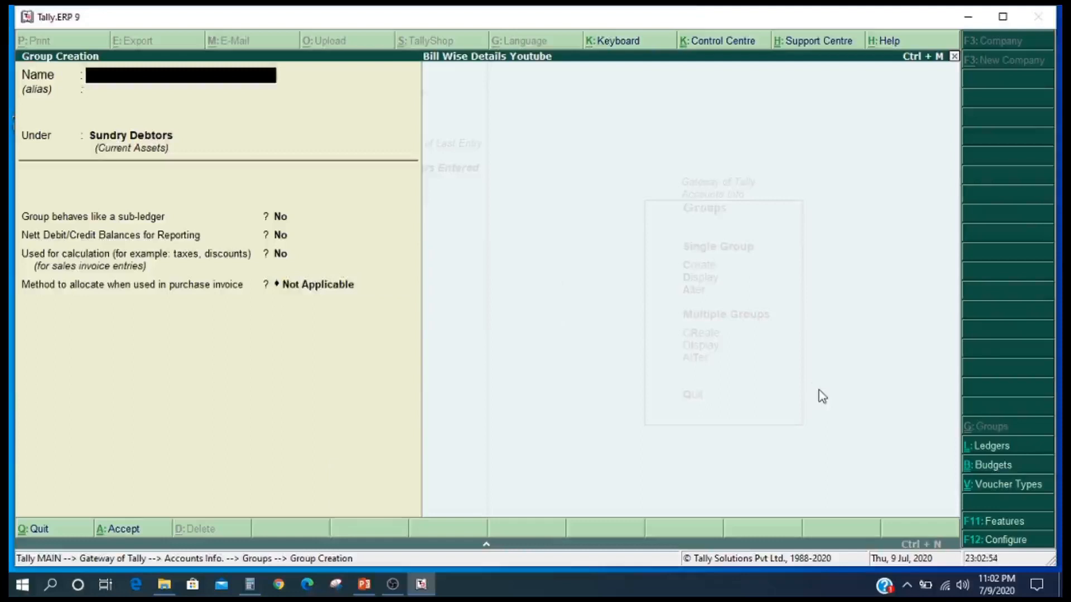
pyautogui.press('Escape')
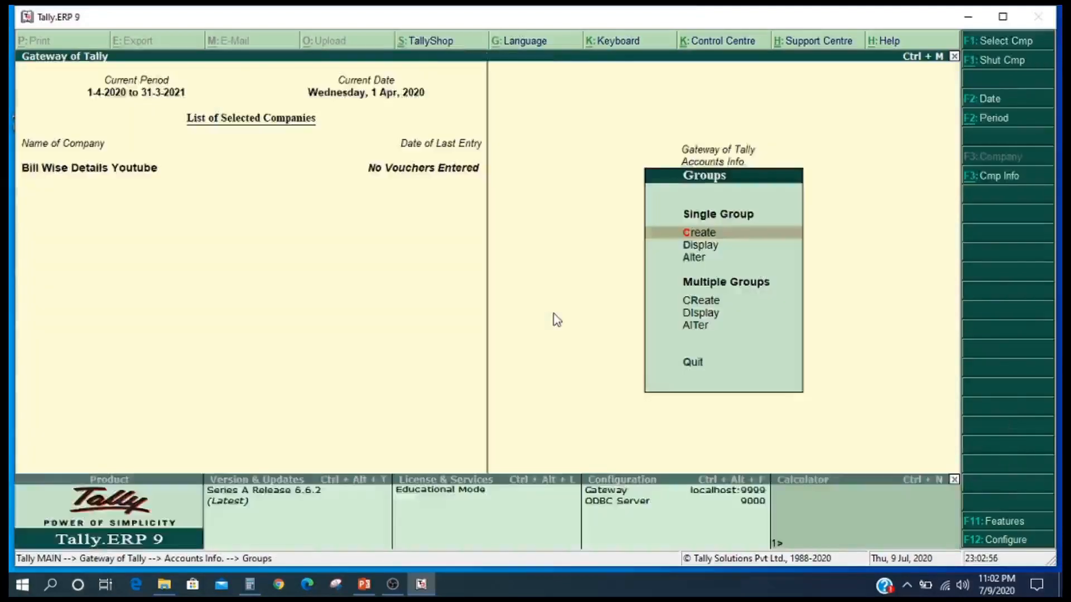
pyautogui.press('Escape')
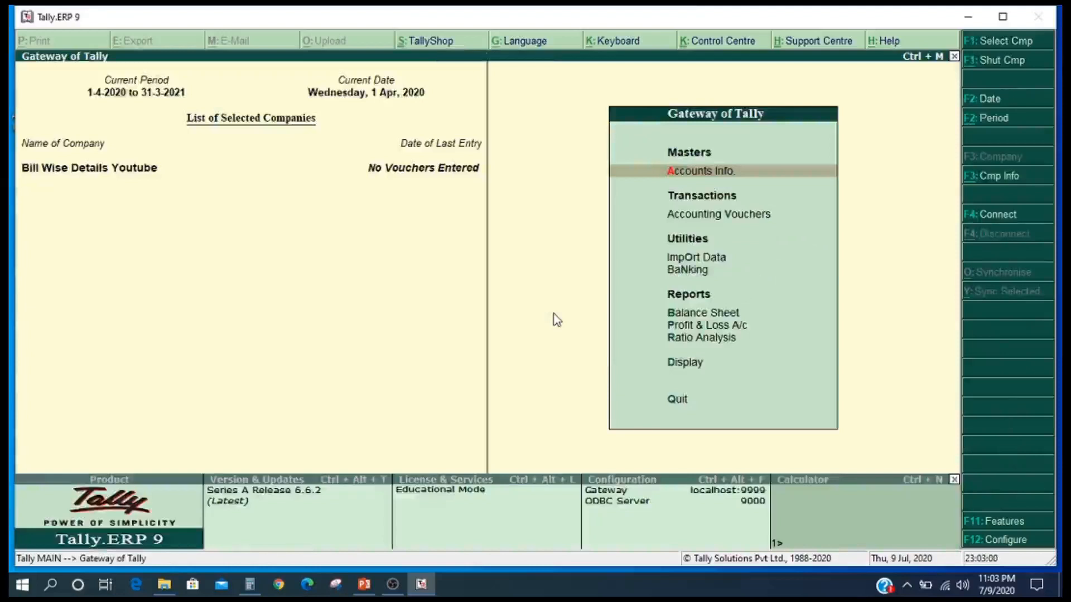
# - Start a new single ledger named Capital without an alias
pyautogui.press('Return')
pyautogui.press('Down')
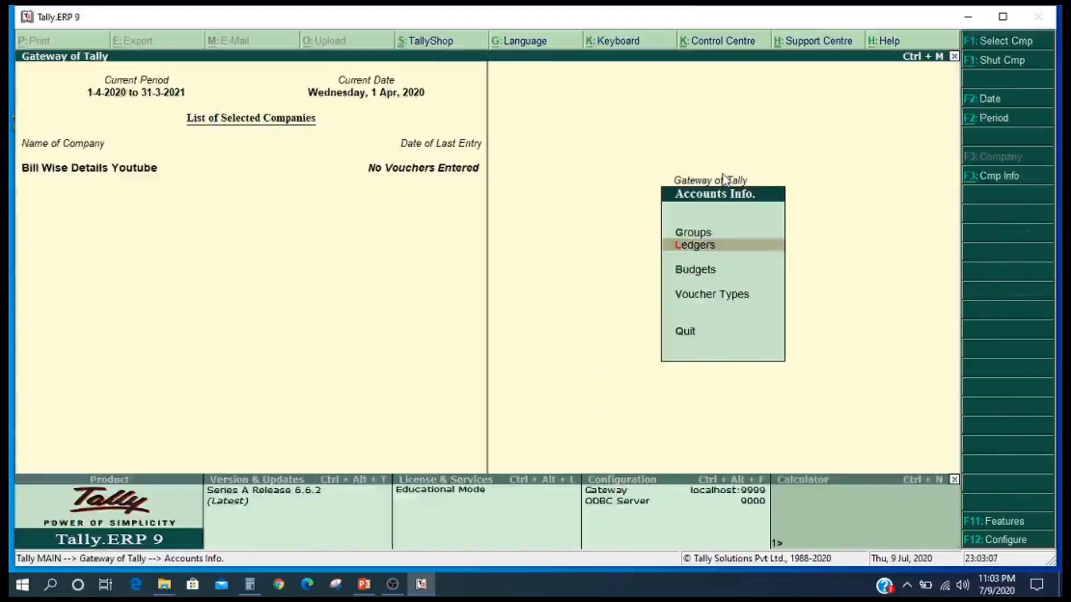
pyautogui.click(720, 248)
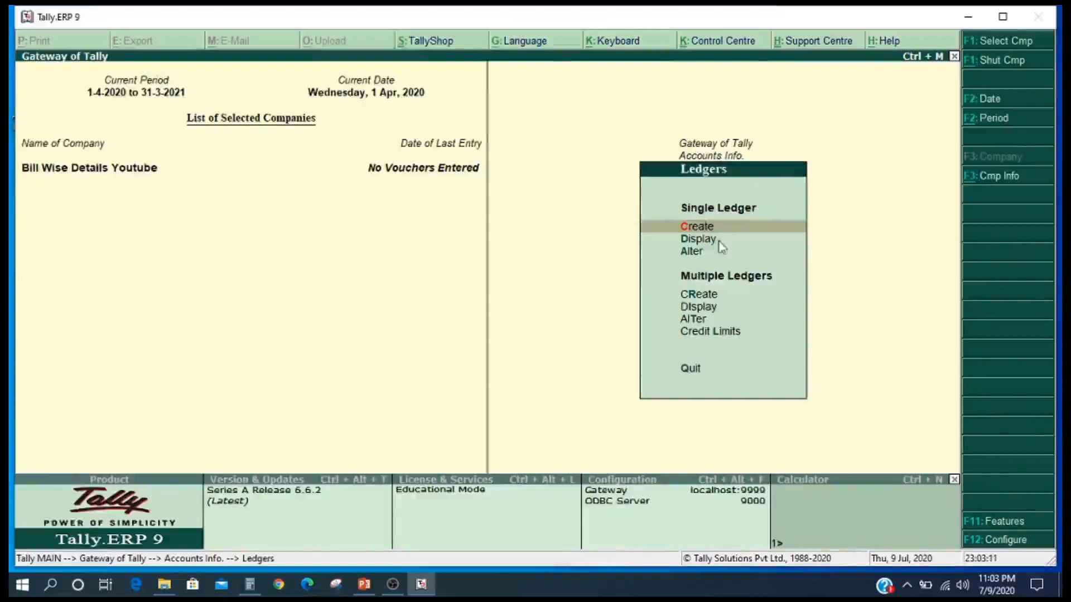
pyautogui.press('Return')
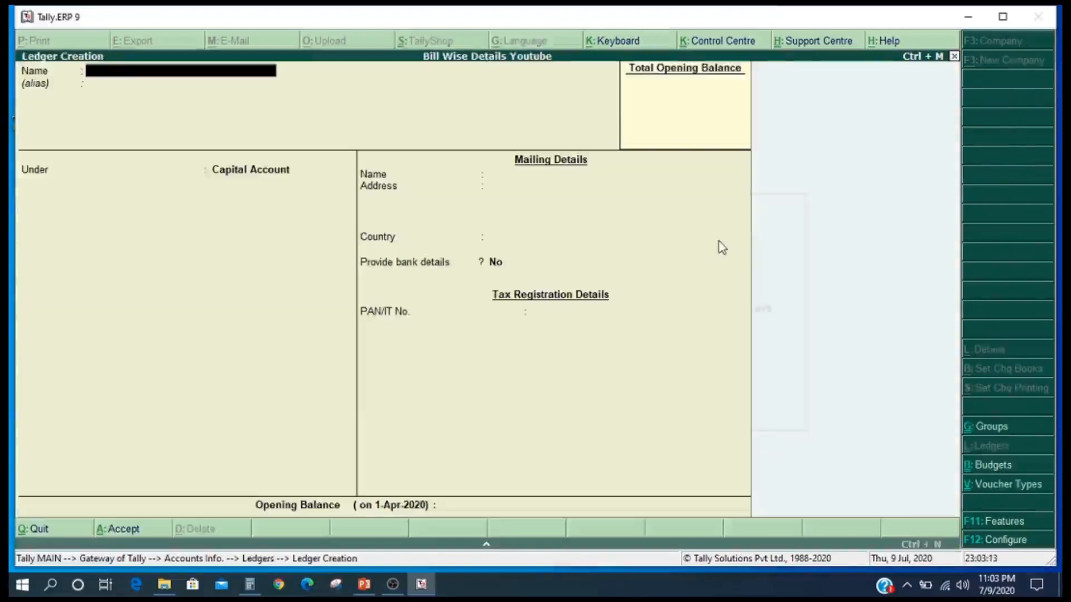
pyautogui.write('Capital')
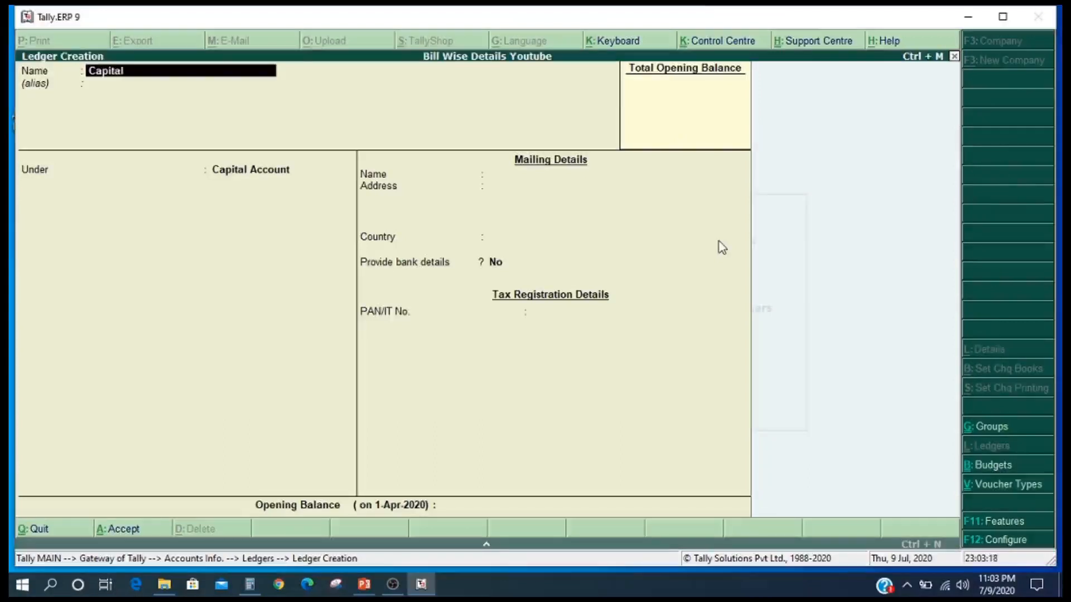
pyautogui.press('Return')
pyautogui.press('Return')
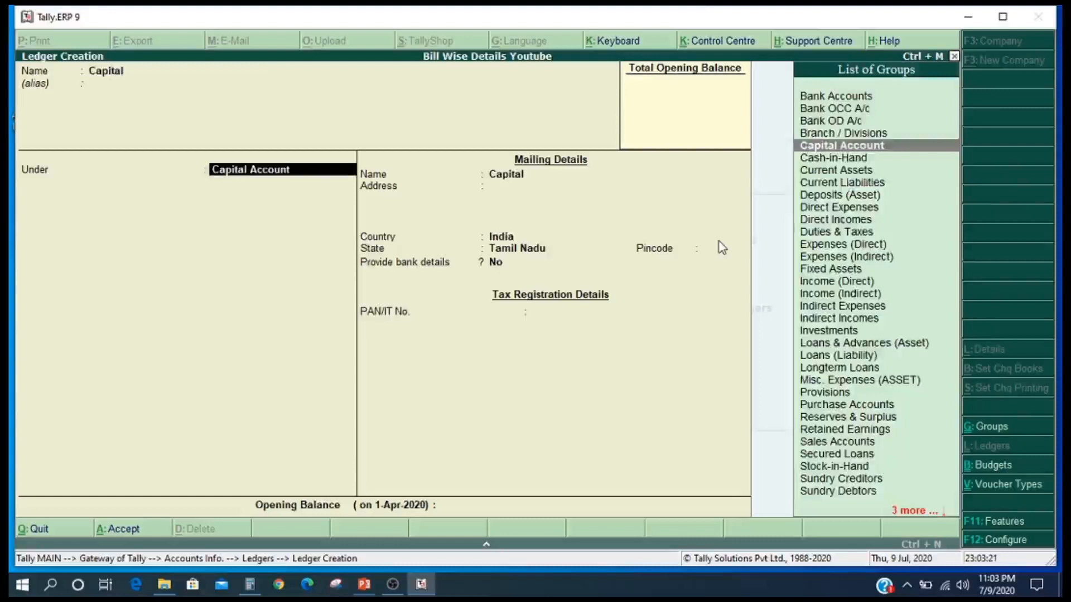
# - Keep the Capital ledger under Capital Account, leave the default mailing and tax details and a blank opening balance, and save it
pyautogui.press('Return')
pyautogui.press('Return')
pyautogui.press('Return')
pyautogui.press('Return')
pyautogui.press('Return')
pyautogui.press('Return')
pyautogui.press('Return')
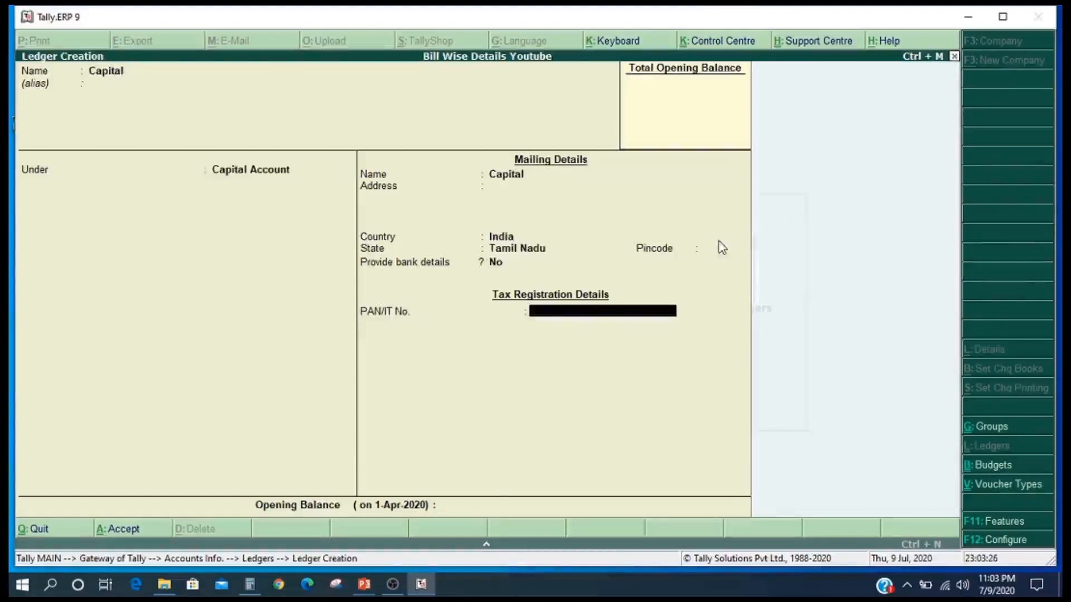
pyautogui.press('Return')
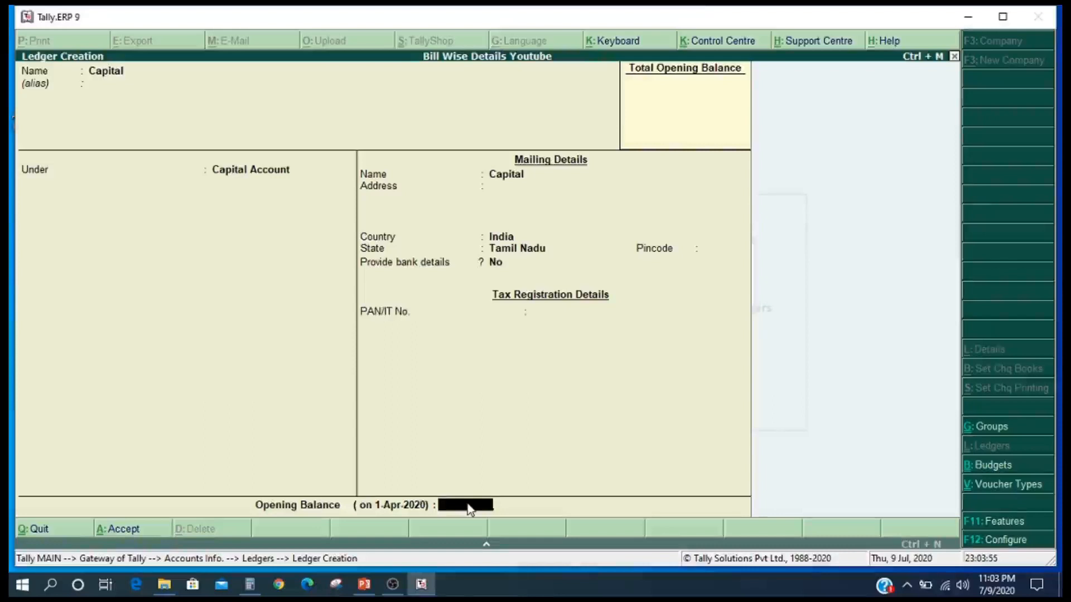
pyautogui.press('Return')
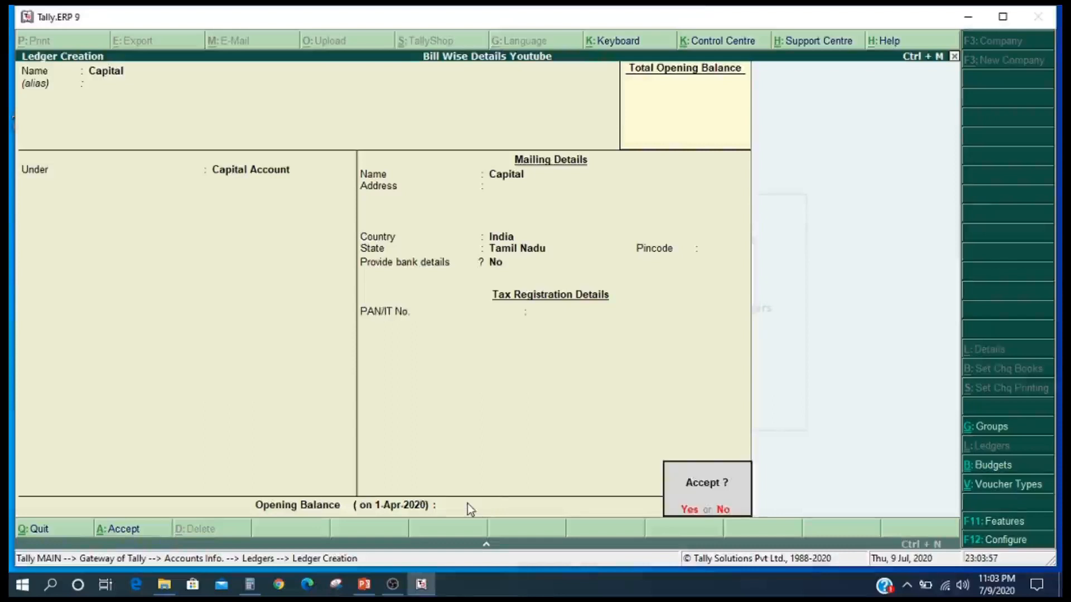
pyautogui.press('Return')
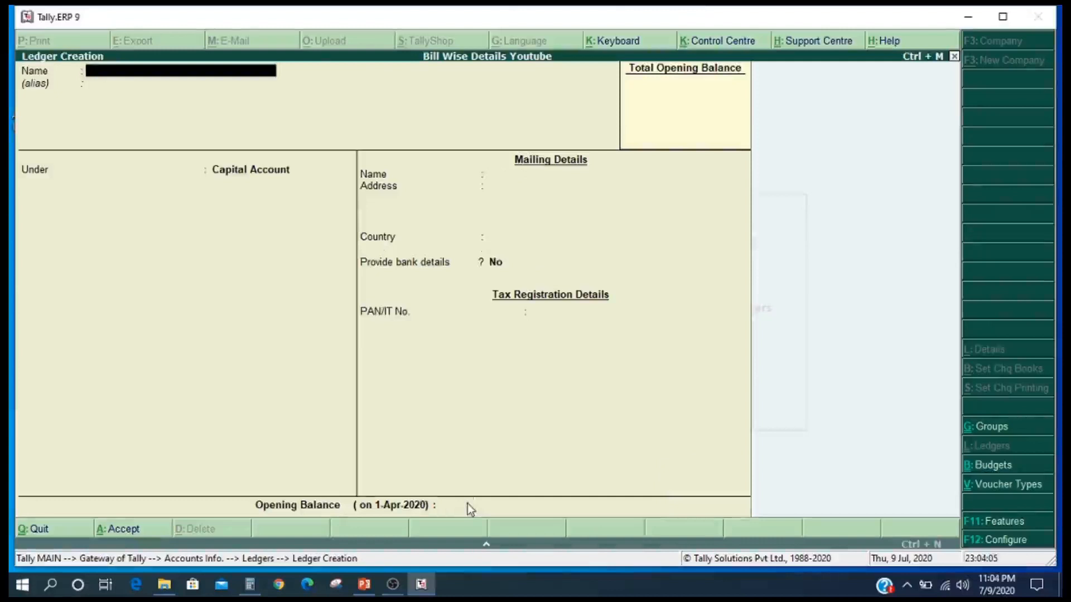
# - Start a ledger named Hdfc Bank without an alias and place it under Bank Accounts
pyautogui.write('Hdfc Bank')
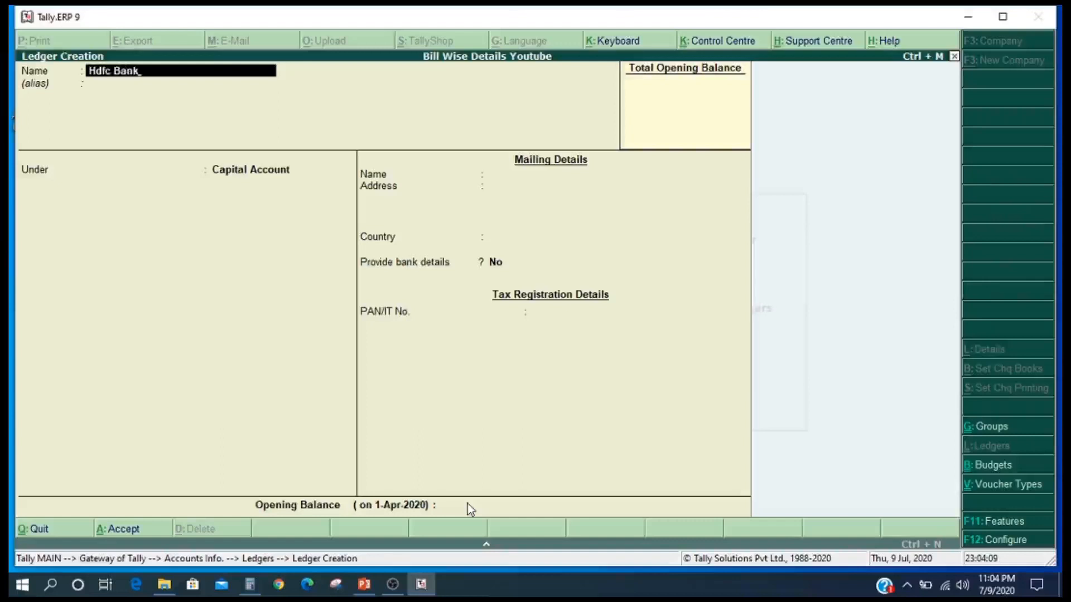
pyautogui.press('Return')
pyautogui.press('Return')
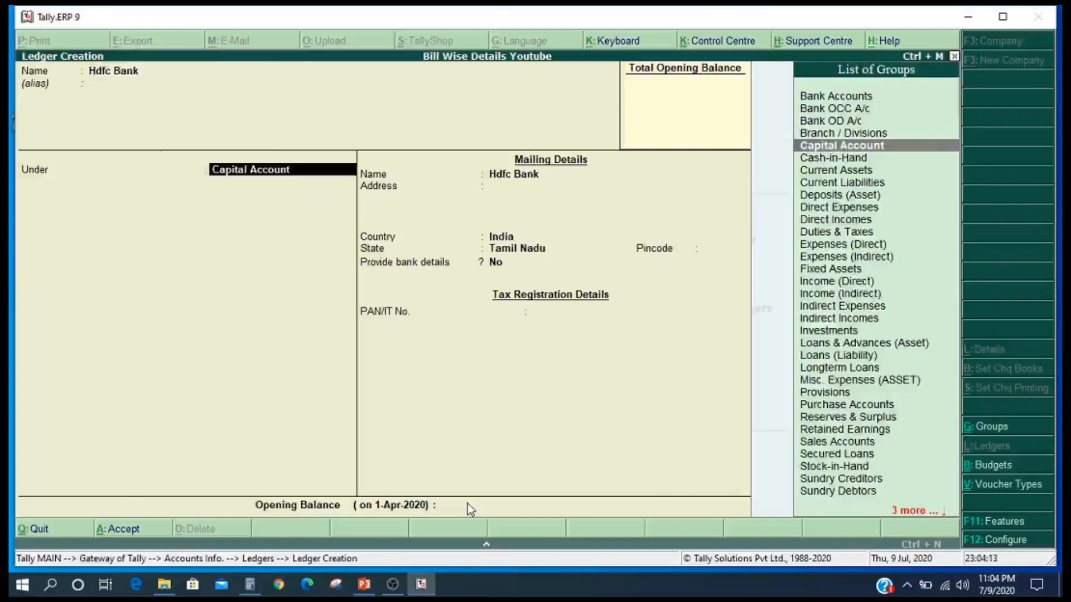
pyautogui.write('B')
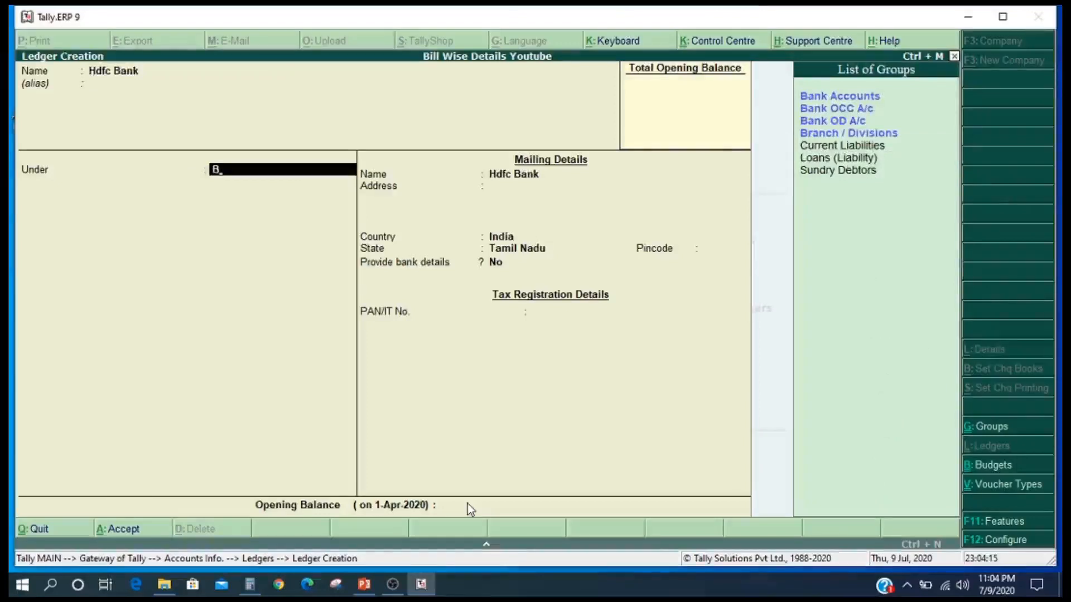
pyautogui.click(826, 104)
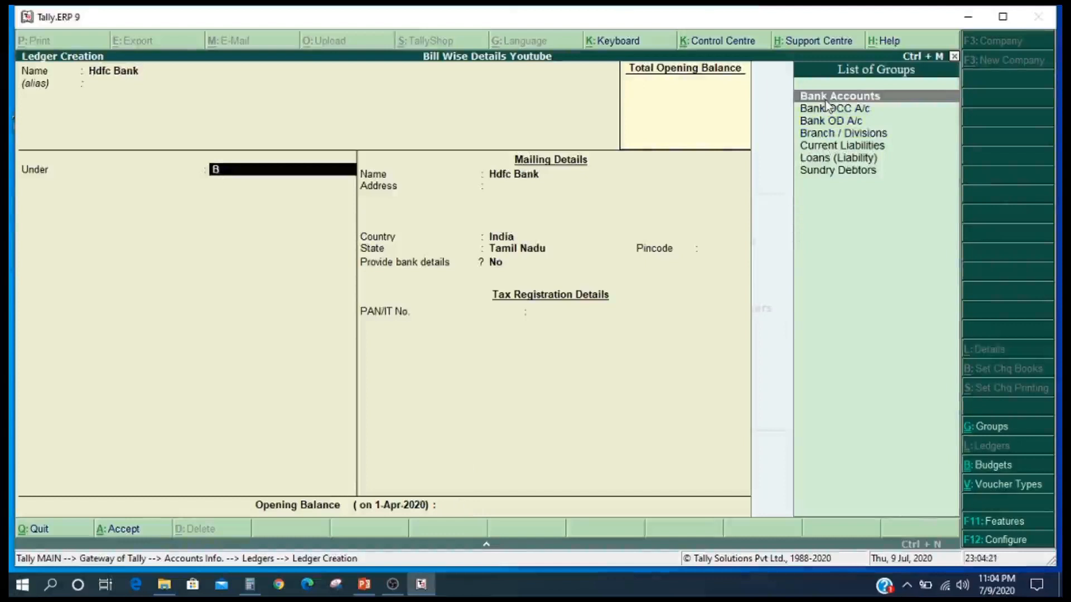
pyautogui.click(827, 104)
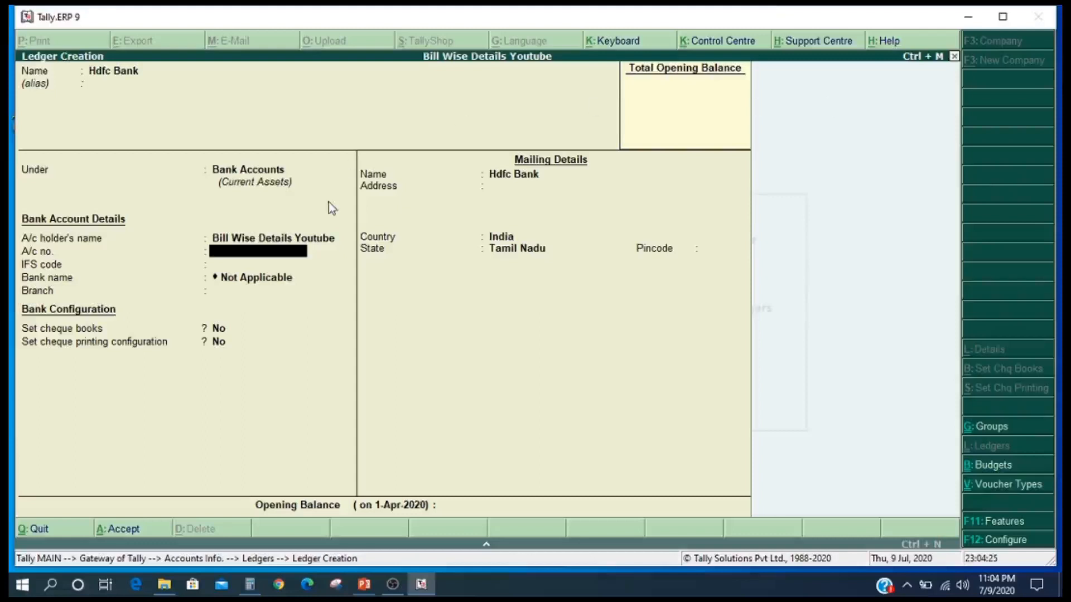
# - Leave the Hdfc Bank account details blank, keep both cheque options at No and save the ledger
pyautogui.press('Return')
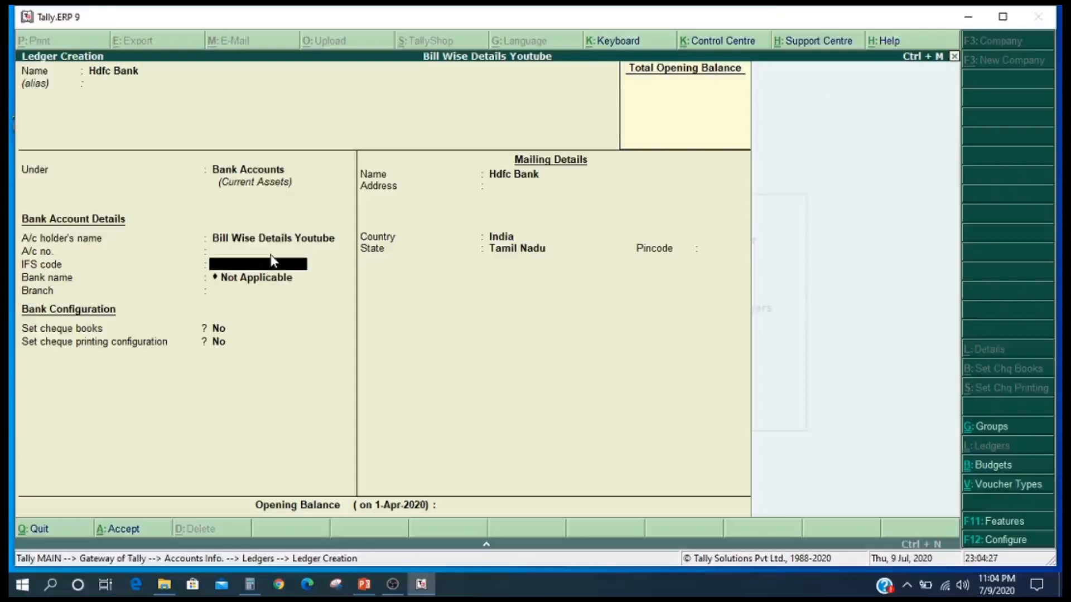
pyautogui.press('Return')
pyautogui.press('Return')
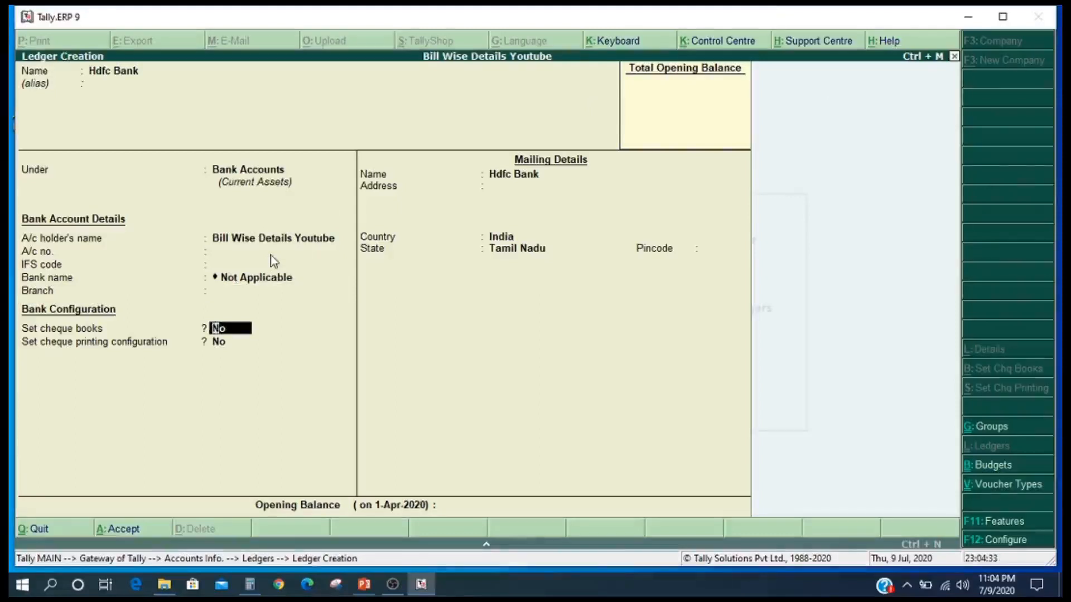
pyautogui.press('Return')
pyautogui.press('Return')
pyautogui.press('Return')
pyautogui.press('Return')
pyautogui.press('Return')
pyautogui.press('Return')
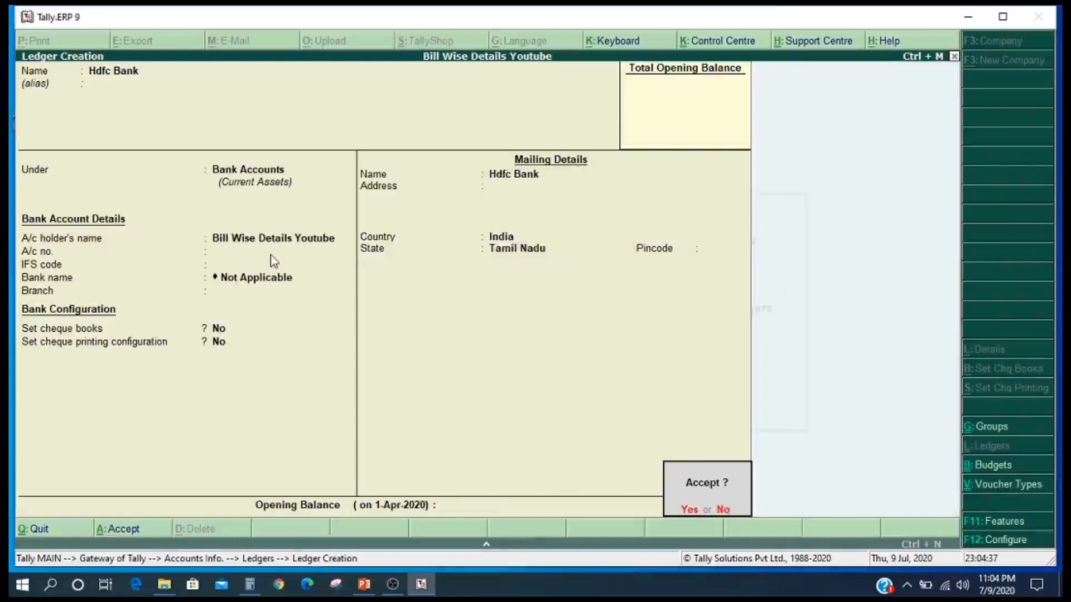
pyautogui.press('Return')
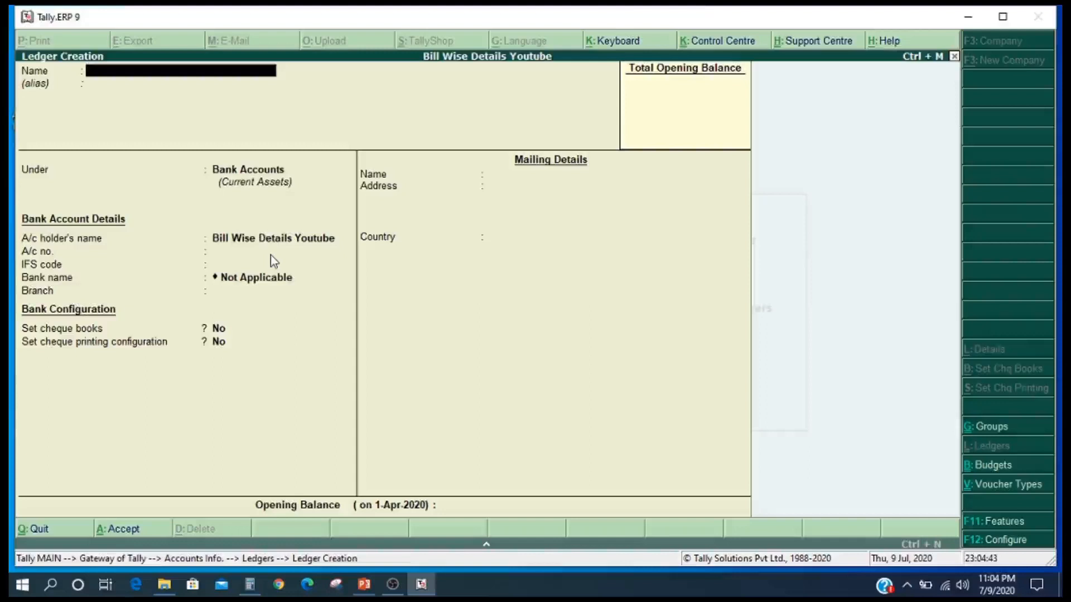
# - Create a ledger named Purchase under Purchase Accounts with the ledger type Not Applicable and save it
pyautogui.write('Purchse')
pyautogui.press('BackSpace')
pyautogui.press('BackSpace')
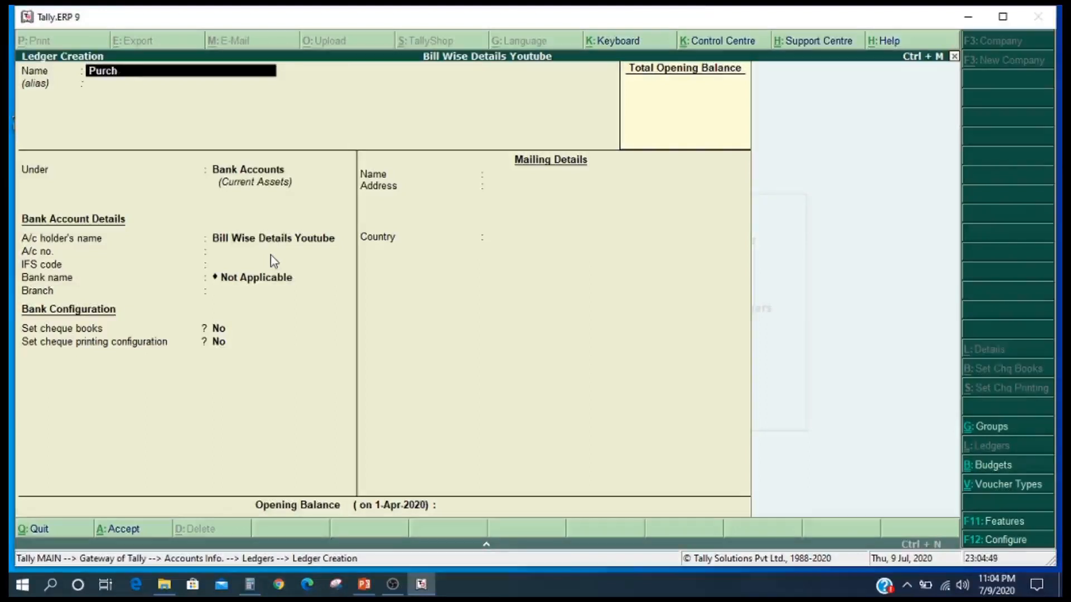
pyautogui.write('ase')
pyautogui.press('Return')
pyautogui.write('Pu')
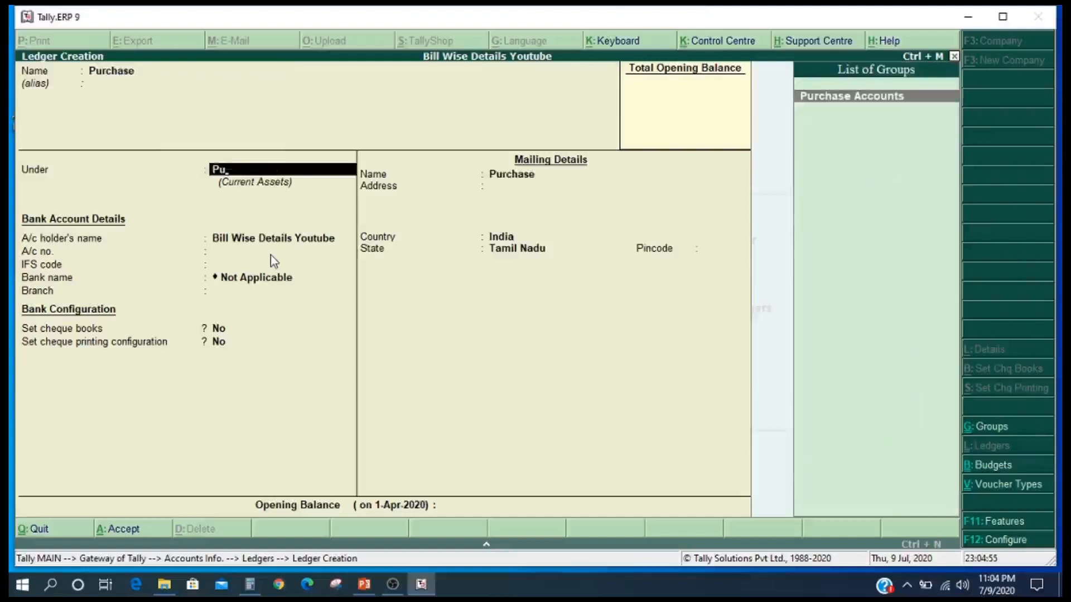
pyautogui.press('Return')
pyautogui.press('Return')
pyautogui.press('Return')
pyautogui.press('Return')
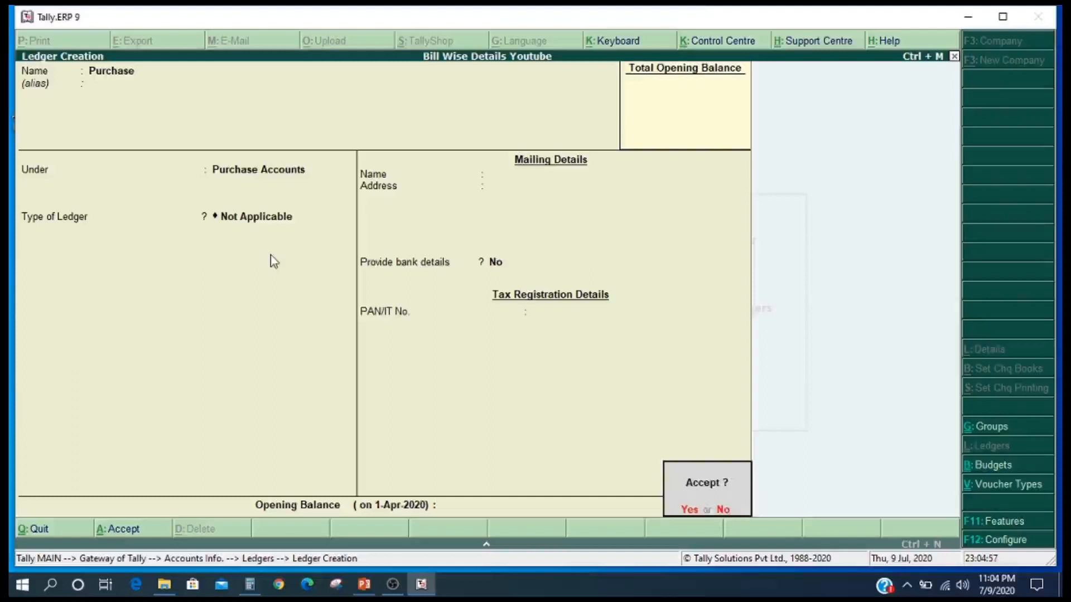
pyautogui.press('Return')
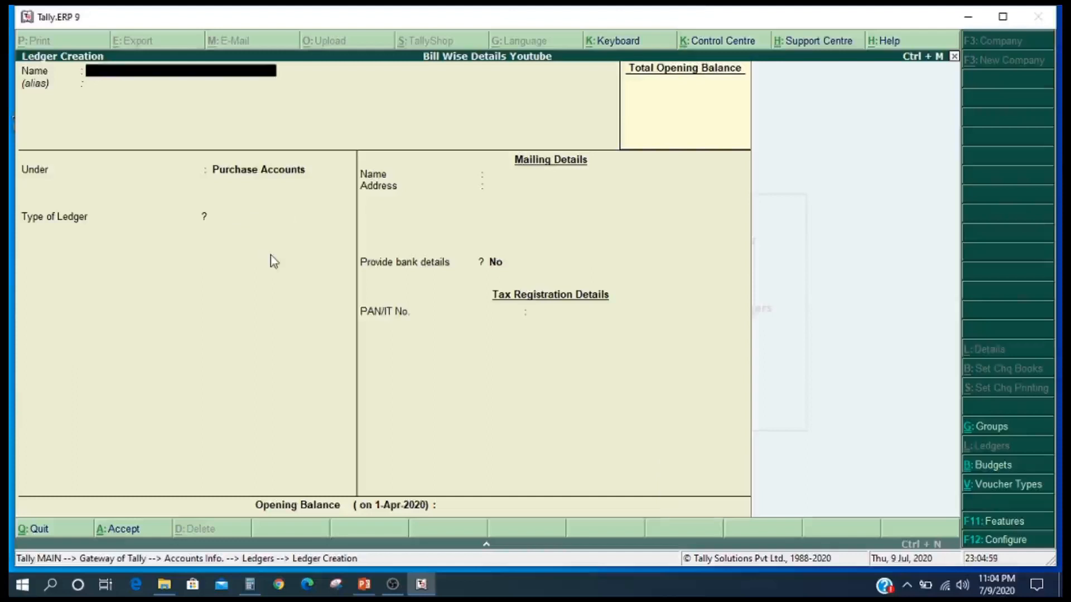
# - Start a ledger named Supplier without an alias and place it under Sundry Creditors
pyautogui.write('Supplier')
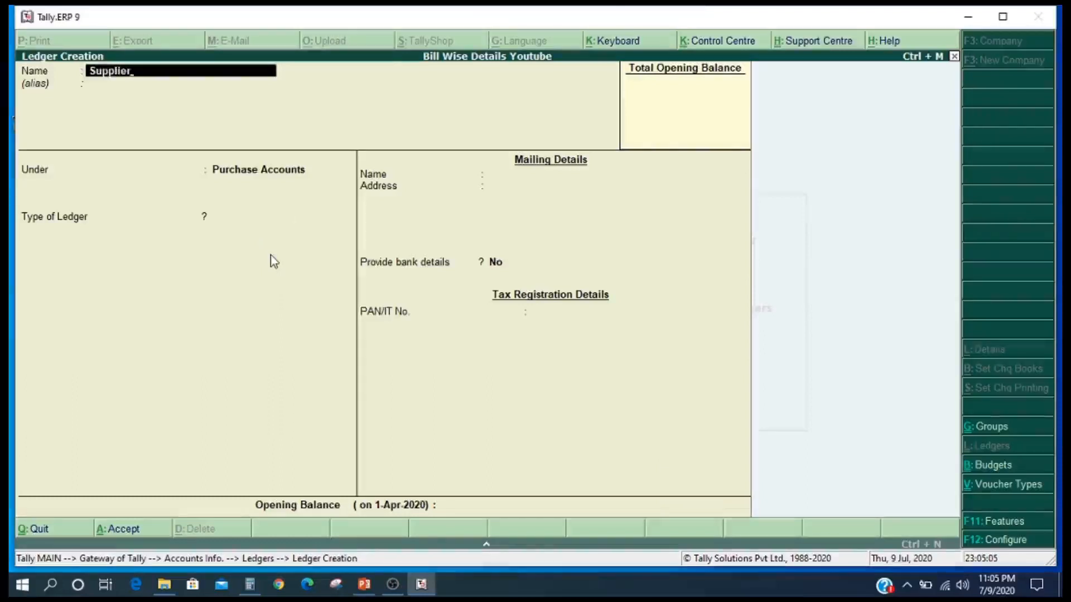
pyautogui.press('Return')
pyautogui.press('Return')
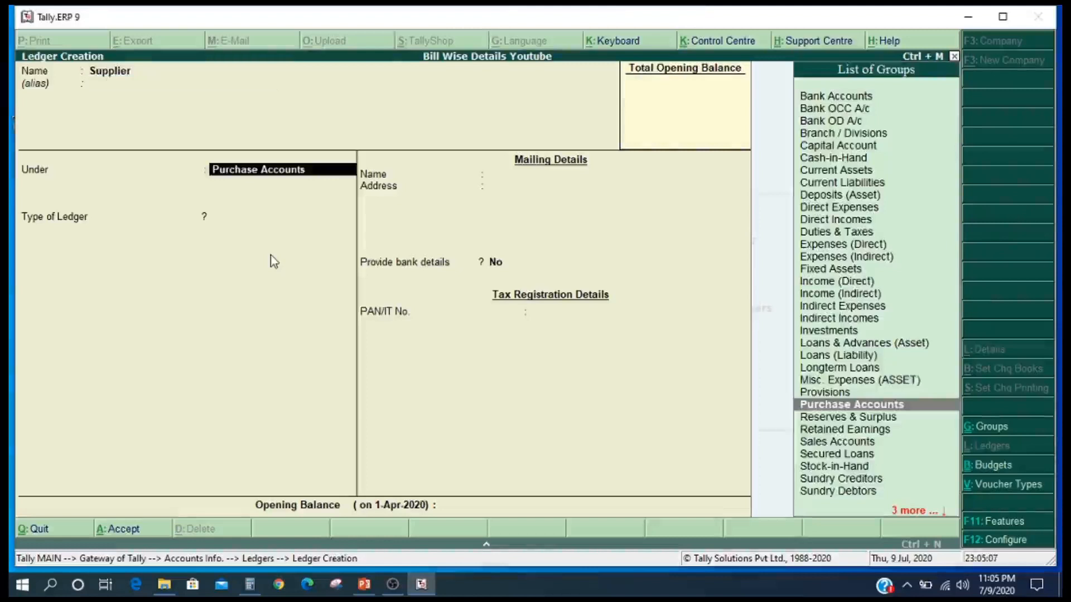
pyautogui.write('S')
pyautogui.press('Down')
pyautogui.press('Down')
pyautogui.press('Down')
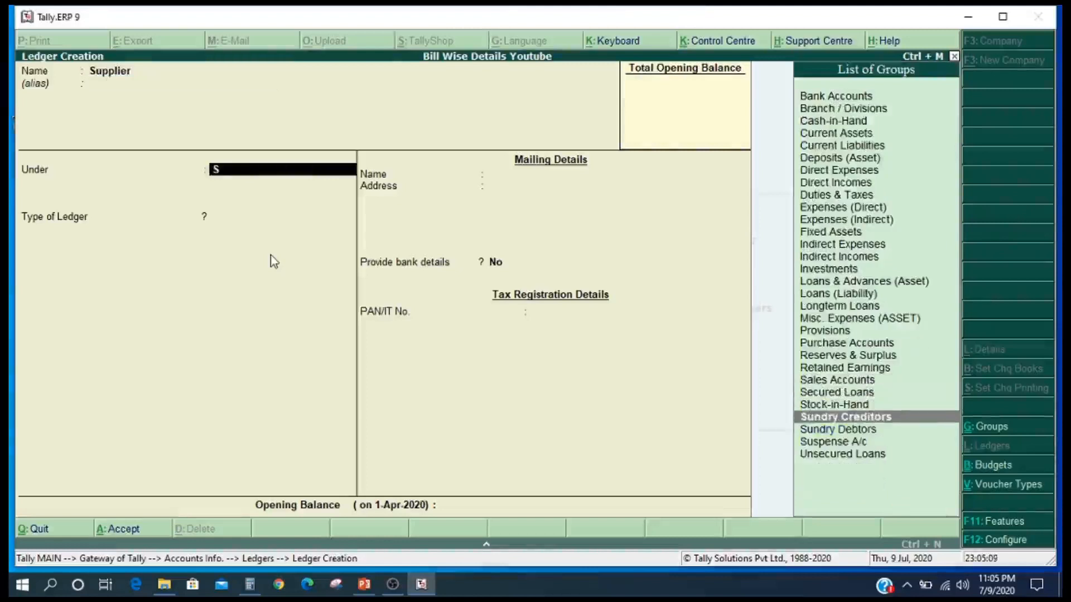
pyautogui.press('Return')
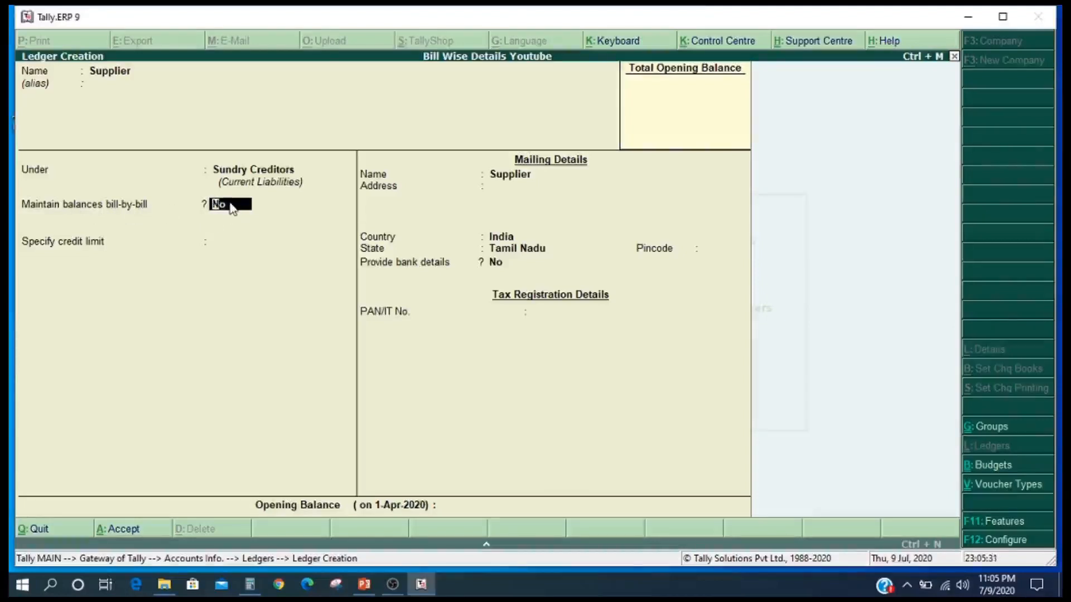
# - Turn on bill-by-bill balances for the Supplier ledger, keep the remaining defaults and save it
pyautogui.write('y')
pyautogui.press('Return')
pyautogui.press('Return')
pyautogui.press('Return')
pyautogui.press('Return')
pyautogui.press('Return')
pyautogui.press('Return')
pyautogui.press('Return')
pyautogui.press('Return')
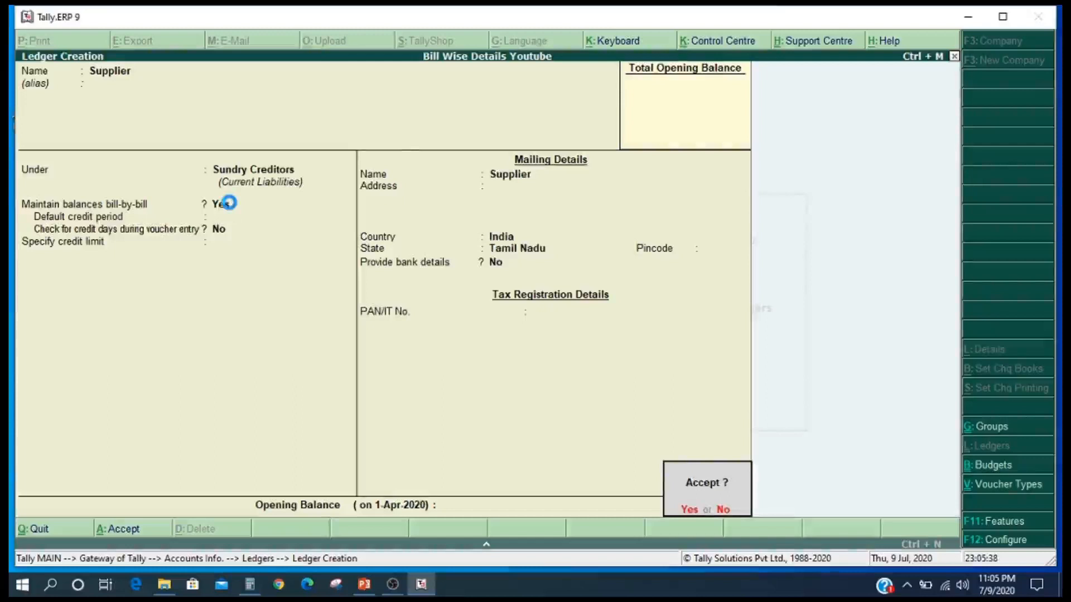
pyautogui.write('y')
# - Create a ledger named Sales under Sales Accounts with the ledger type Not Applicable and save it
pyautogui.write('Sa')
pyautogui.write('les')
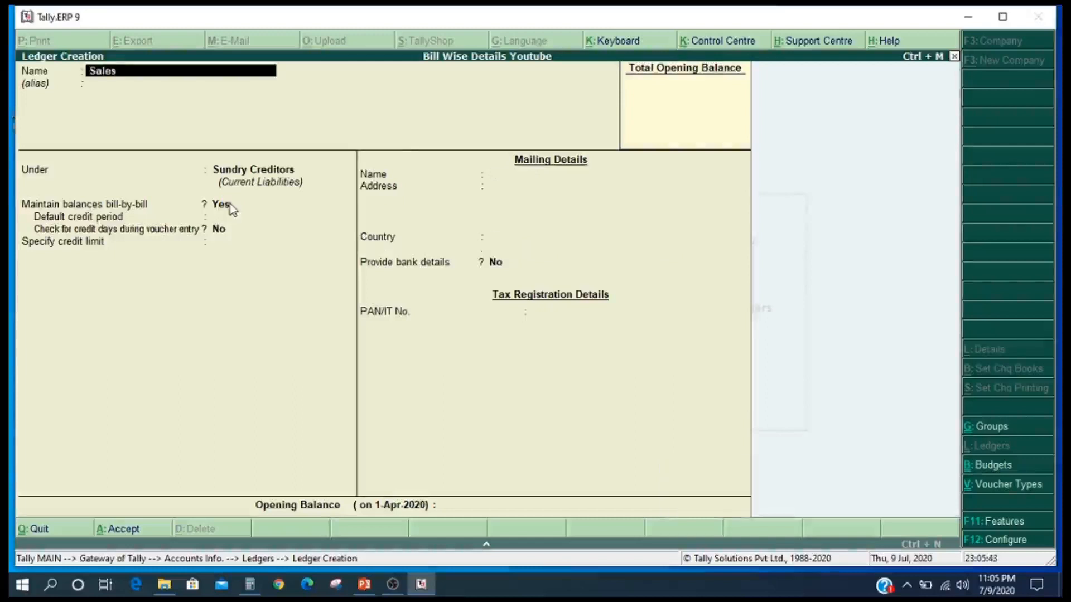
pyautogui.press('Return')
pyautogui.press('Return')
pyautogui.write('sa')
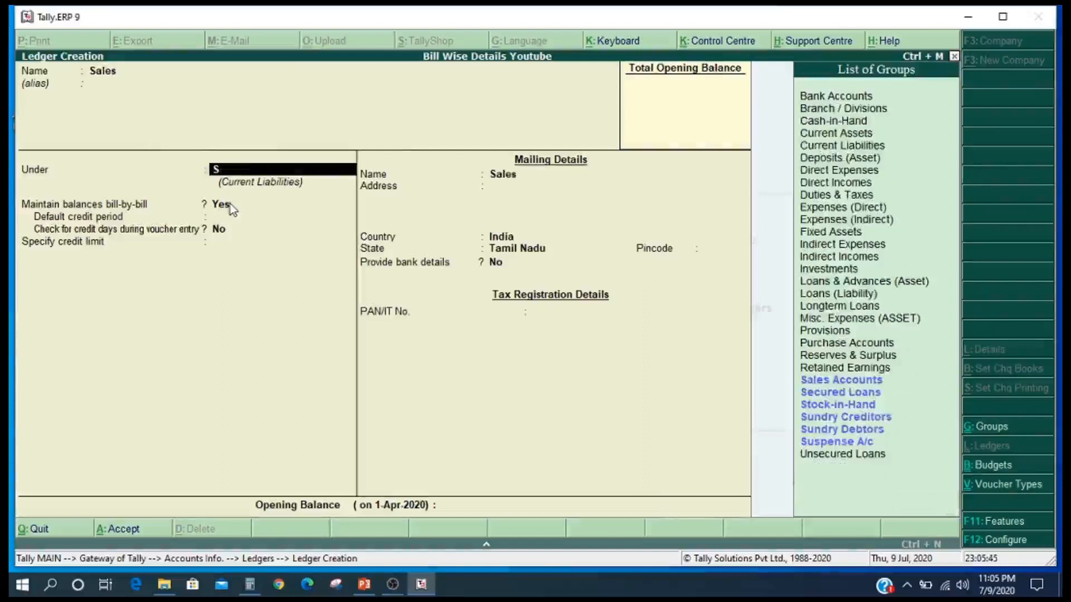
pyautogui.press('Return')
pyautogui.press('Return')
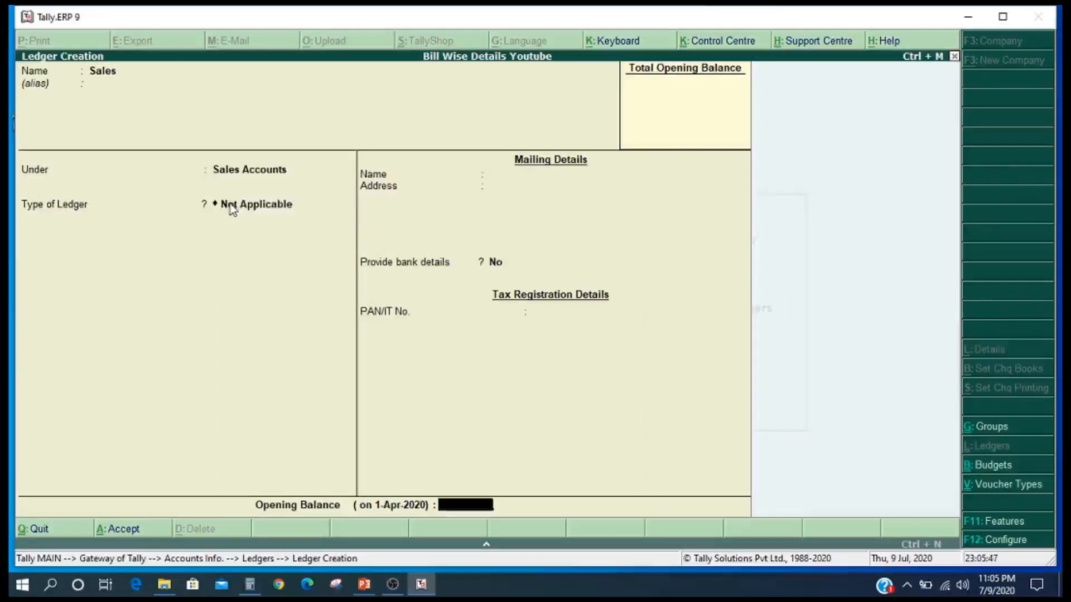
pyautogui.press('Return')
pyautogui.press('Return')
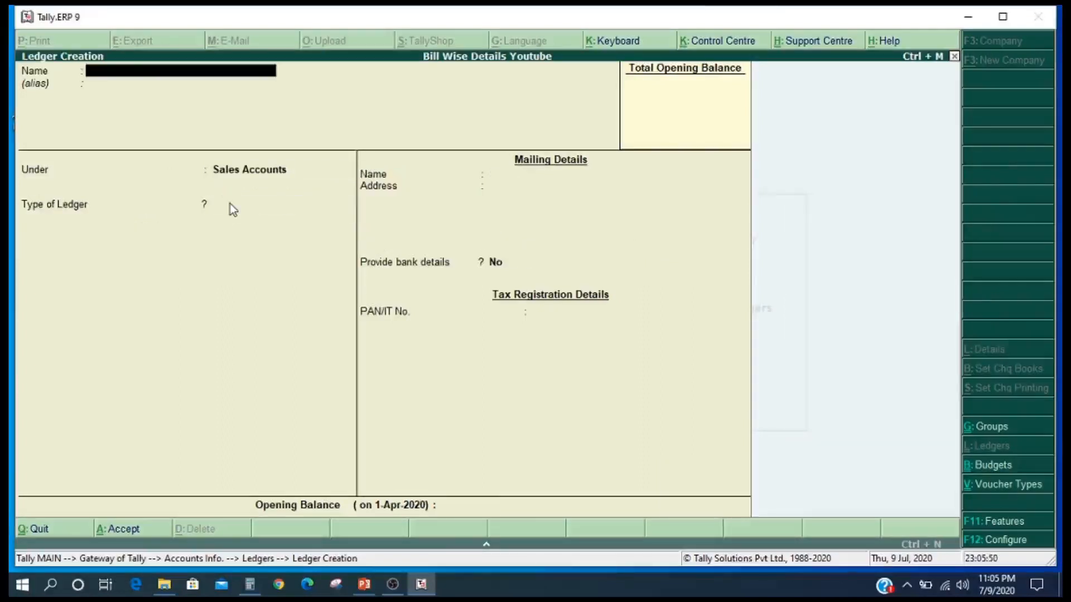
# - Start a ledger named Customer 1 without an alias and place it under the T Nagar group
pyautogui.write('Customer')
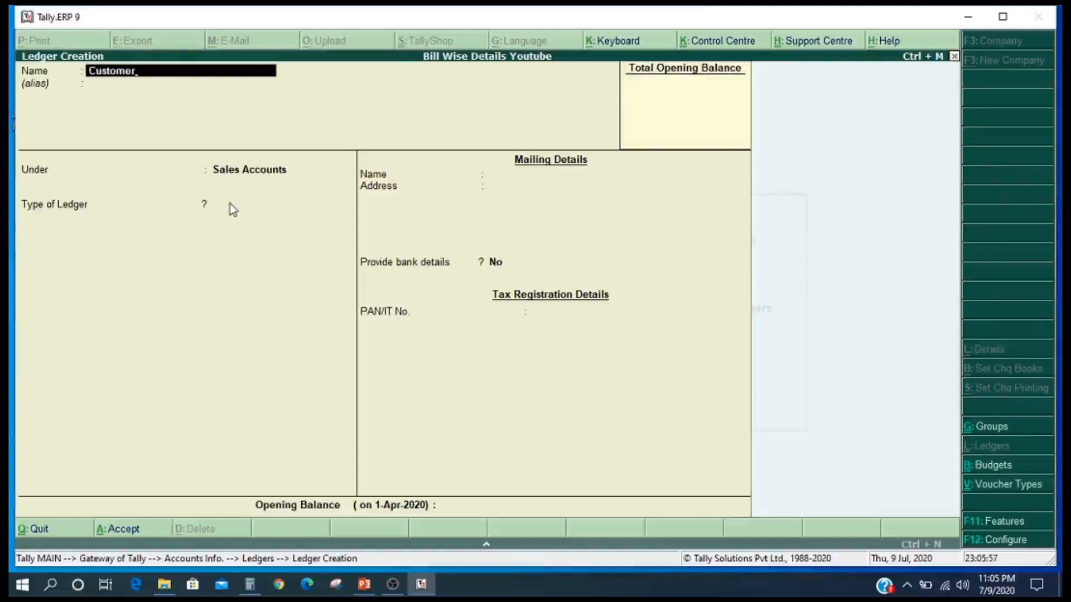
pyautogui.write(' 1')
pyautogui.press('Return')
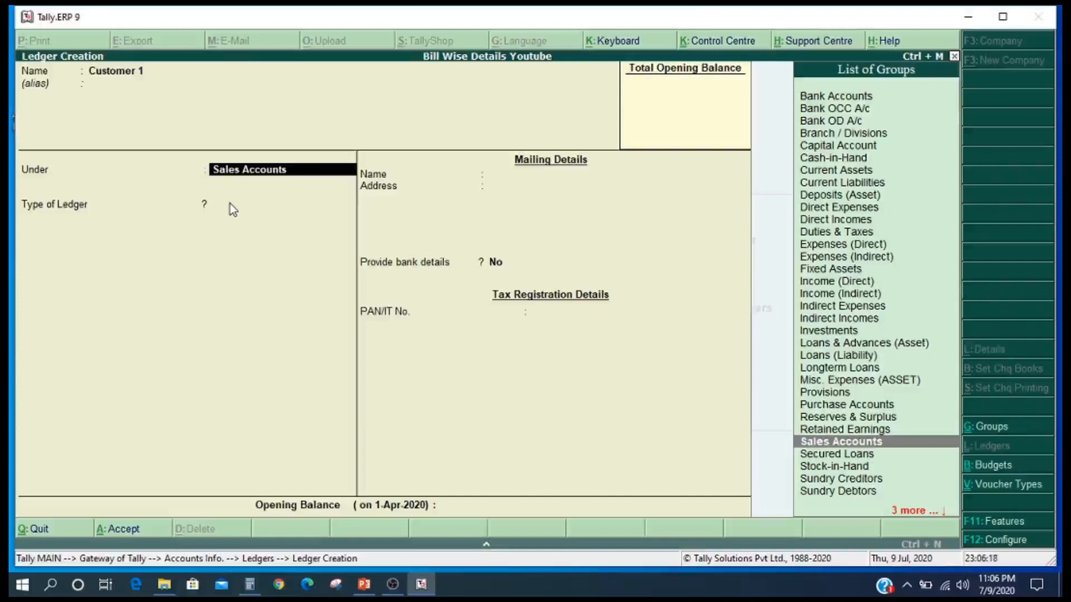
pyautogui.write('T')
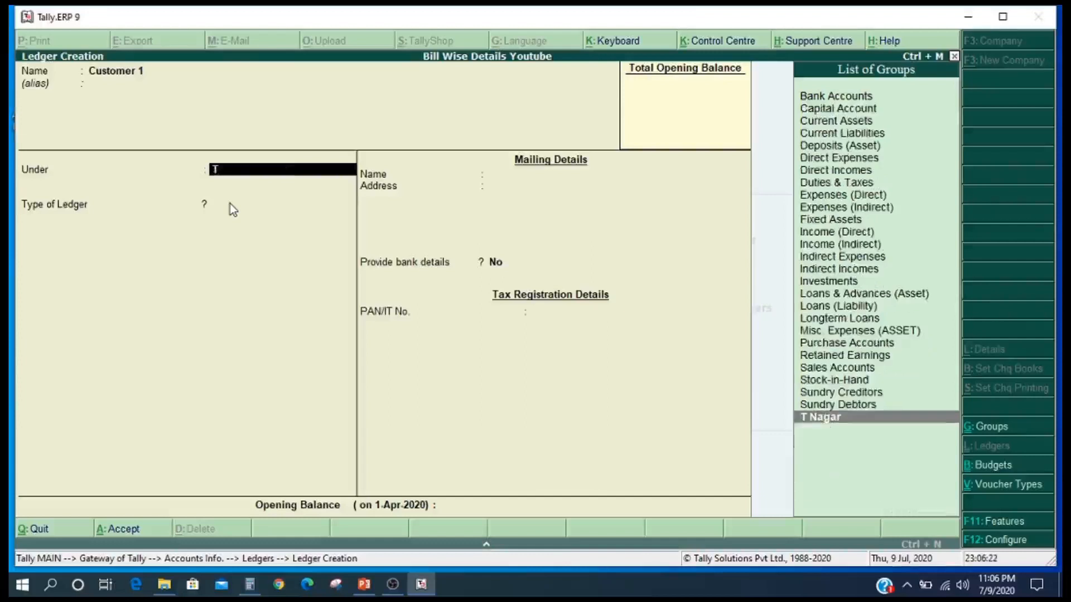
pyautogui.press('Return')
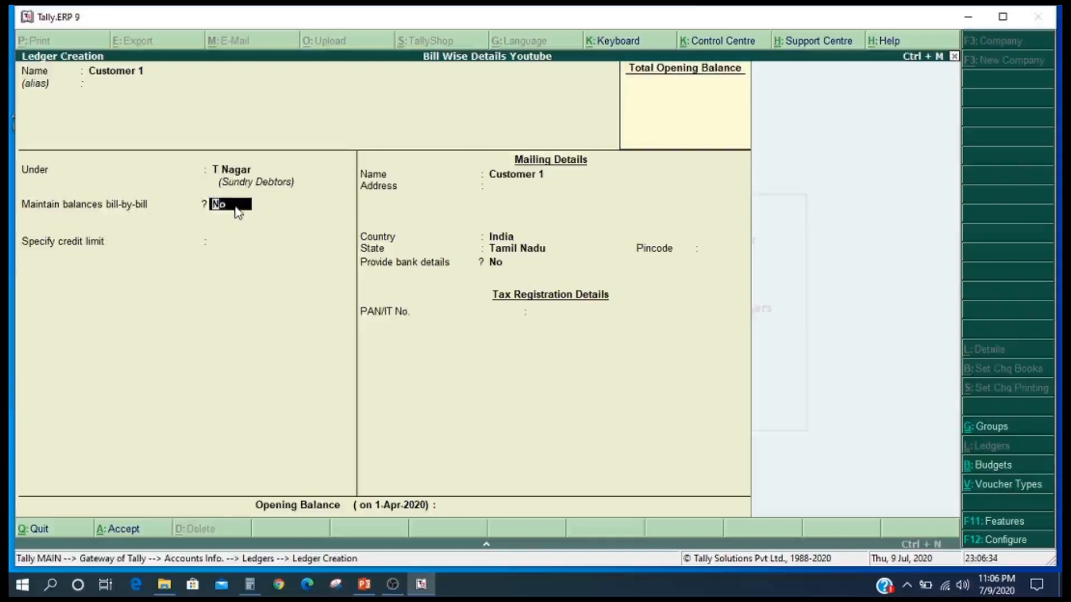
# - Turn on bill-by-bill balances for Customer 1, keep the remaining credit, mailing and tax defaults and save the ledger
pyautogui.write('y')
pyautogui.press('Return')
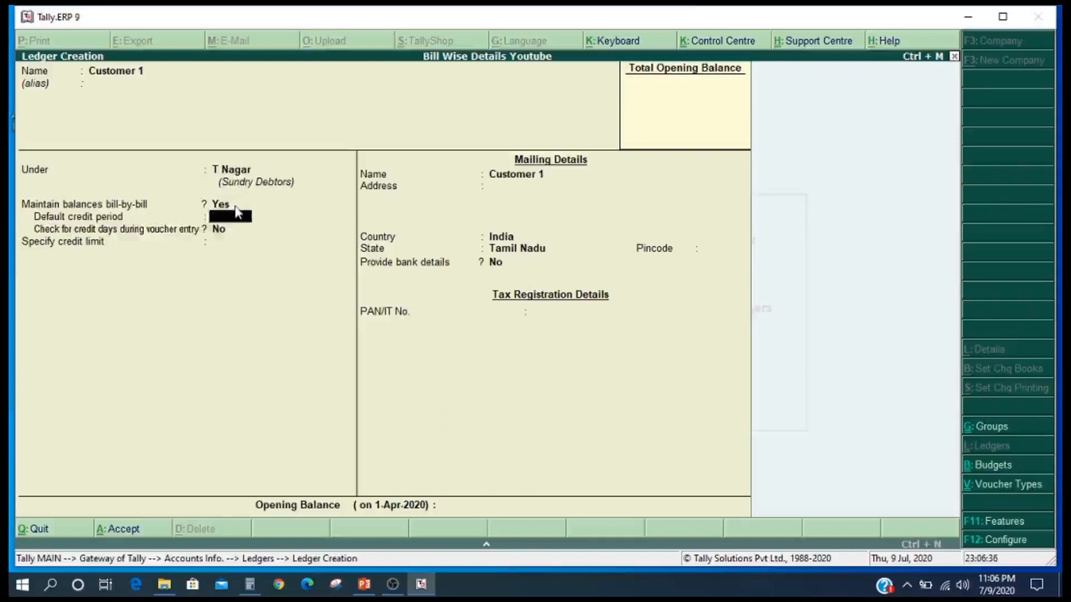
pyautogui.press('Return')
pyautogui.press('Return')
pyautogui.press('Return')
pyautogui.press('Return')
pyautogui.press('Return')
pyautogui.press('Return')
pyautogui.press('Return')
pyautogui.press('Return')
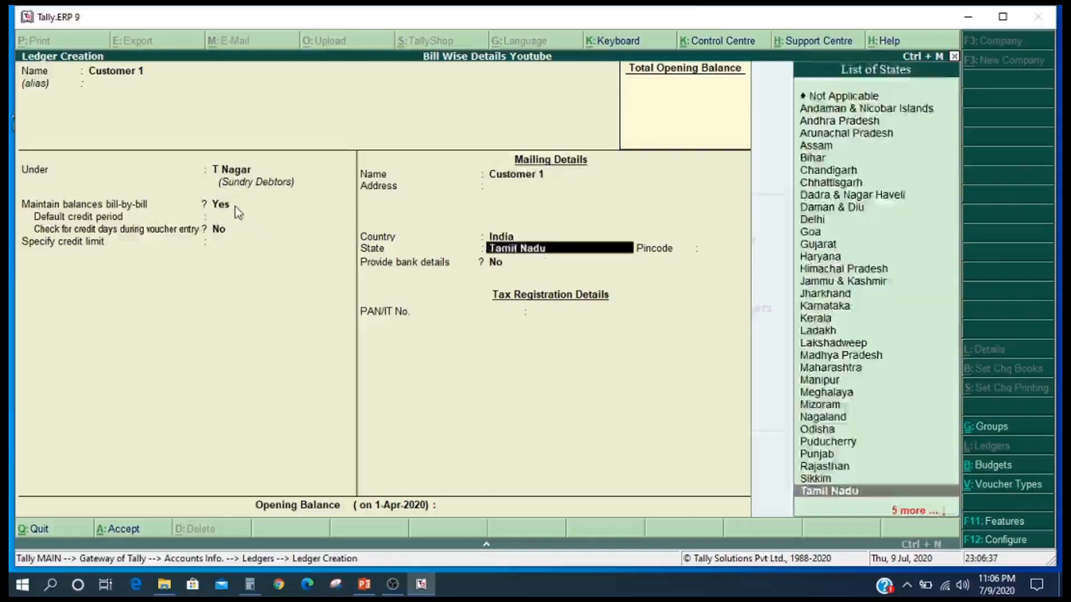
pyautogui.press('Return')
pyautogui.press('Return')
pyautogui.press('Return')
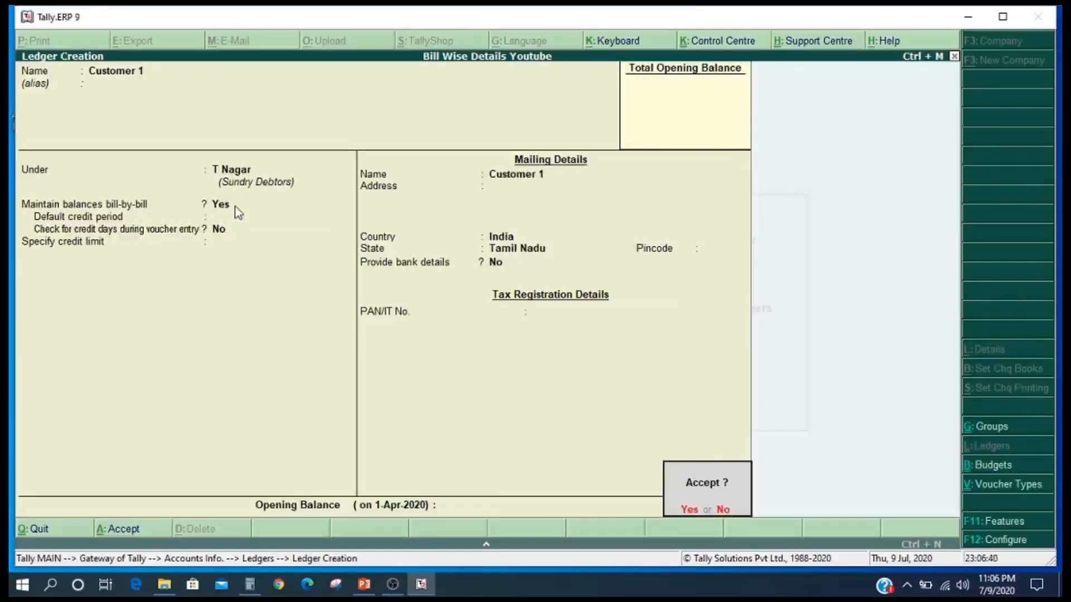
pyautogui.press('Return')
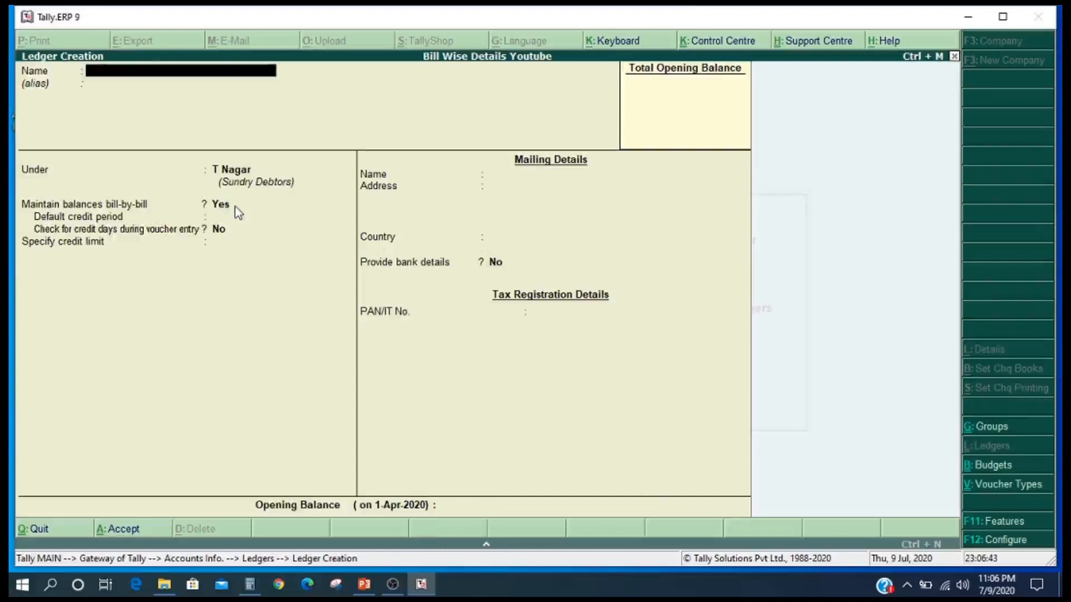
# - Leave ledger creation and open a new receipt voucher under Accounting Vouchers
pyautogui.press('Escape')
pyautogui.press('Return')
pyautogui.press('Escape')
pyautogui.press('Escape')
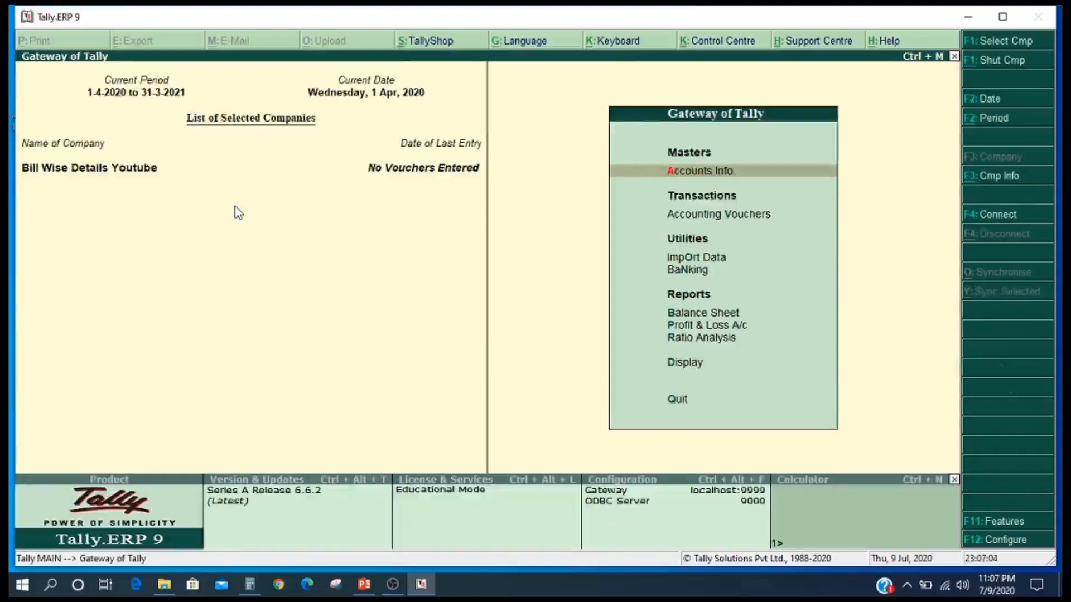
pyautogui.press('Down')
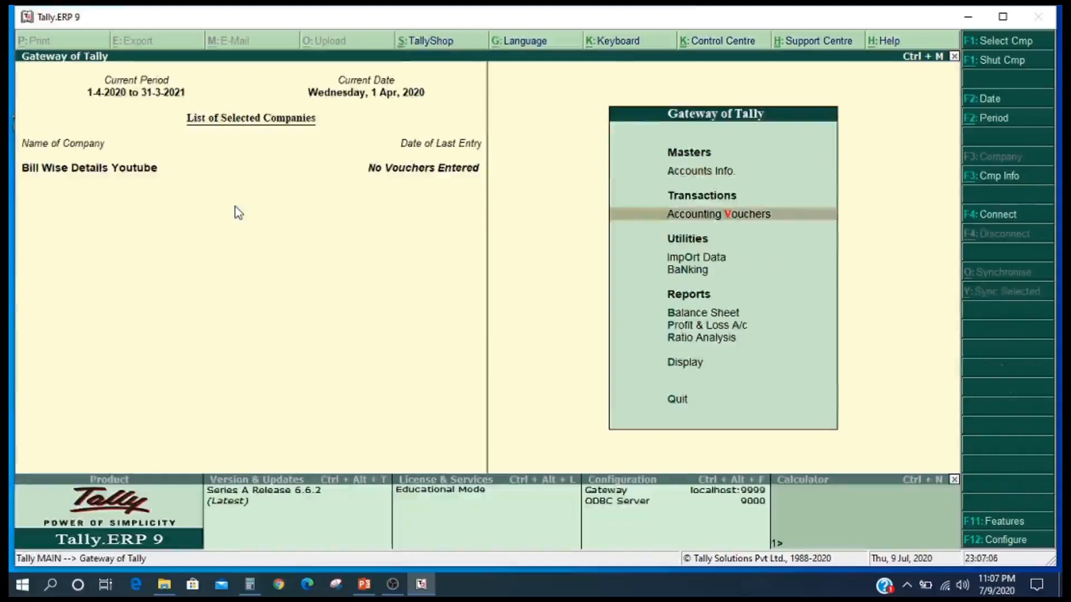
pyautogui.click(719, 217)
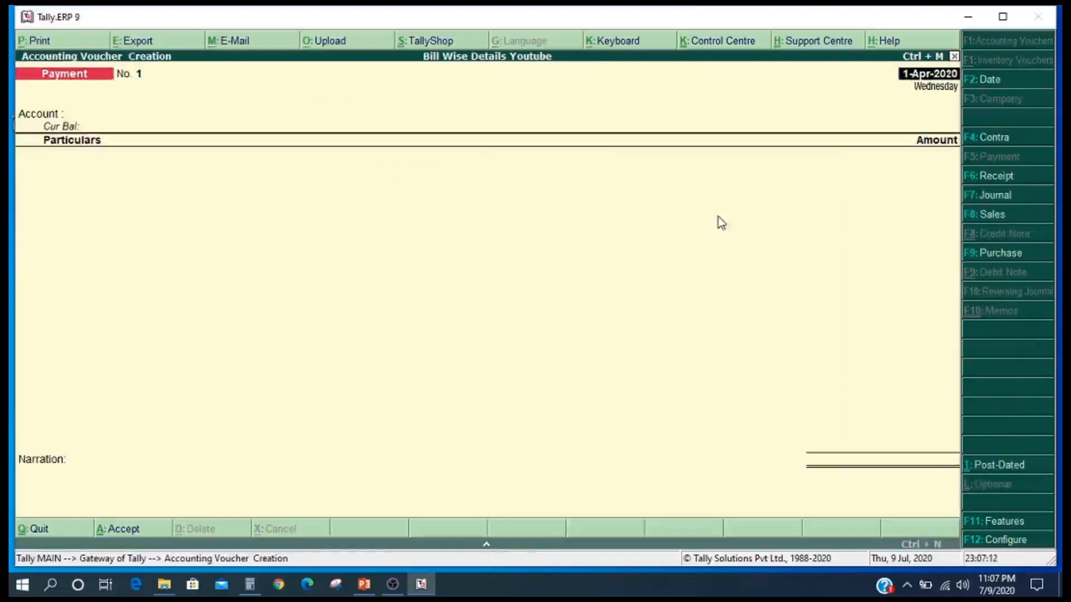
pyautogui.press('F6')
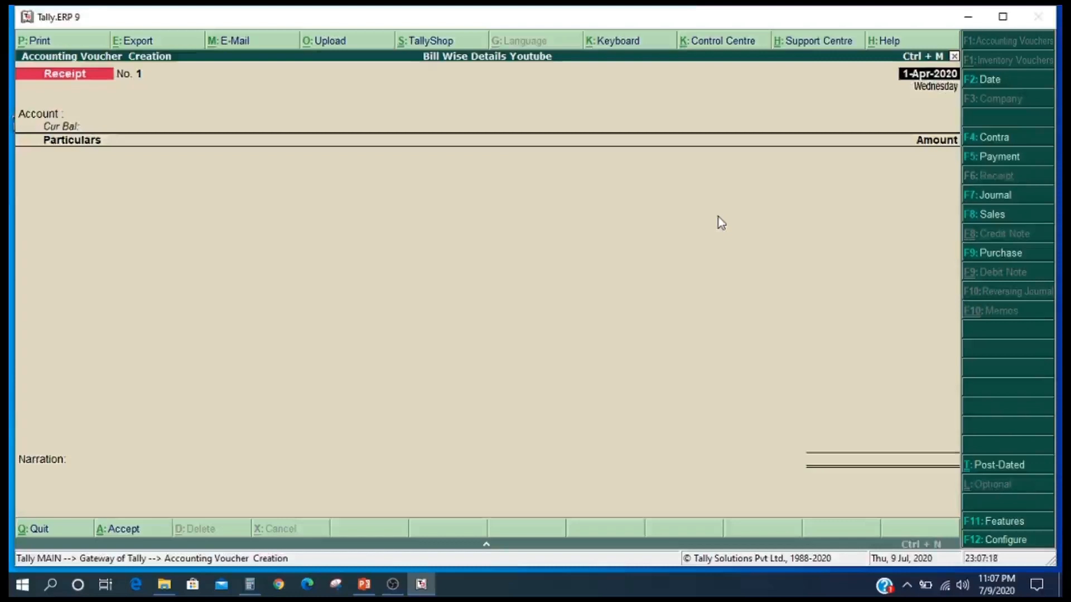
# - Keep the receipt date at 1-Apr-2020, receive into Hdfc Bank and credit Capital with 100000
pyautogui.press('Return')
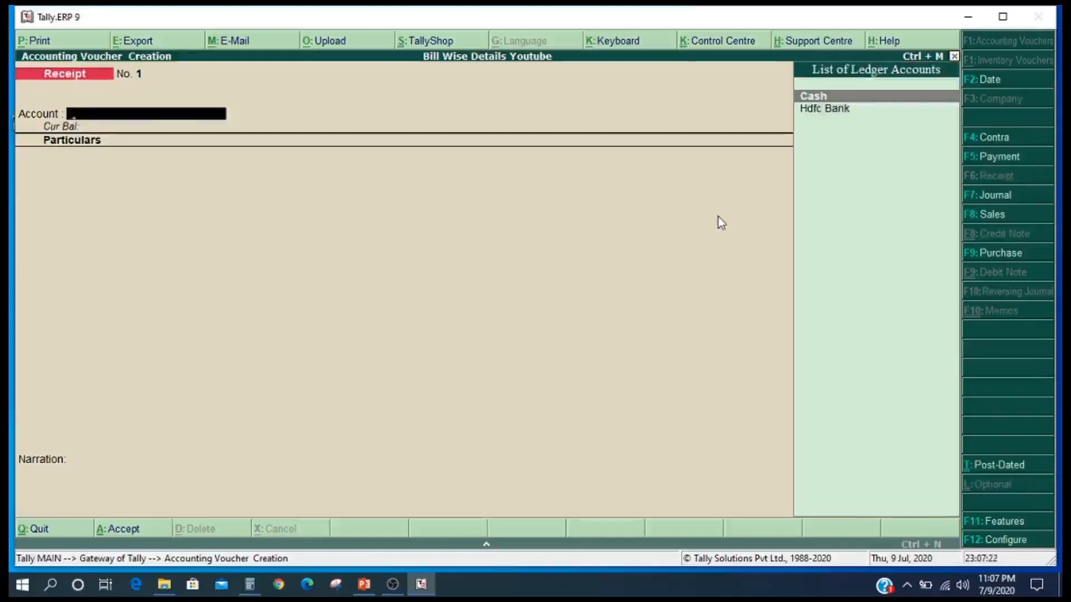
pyautogui.press('Down')
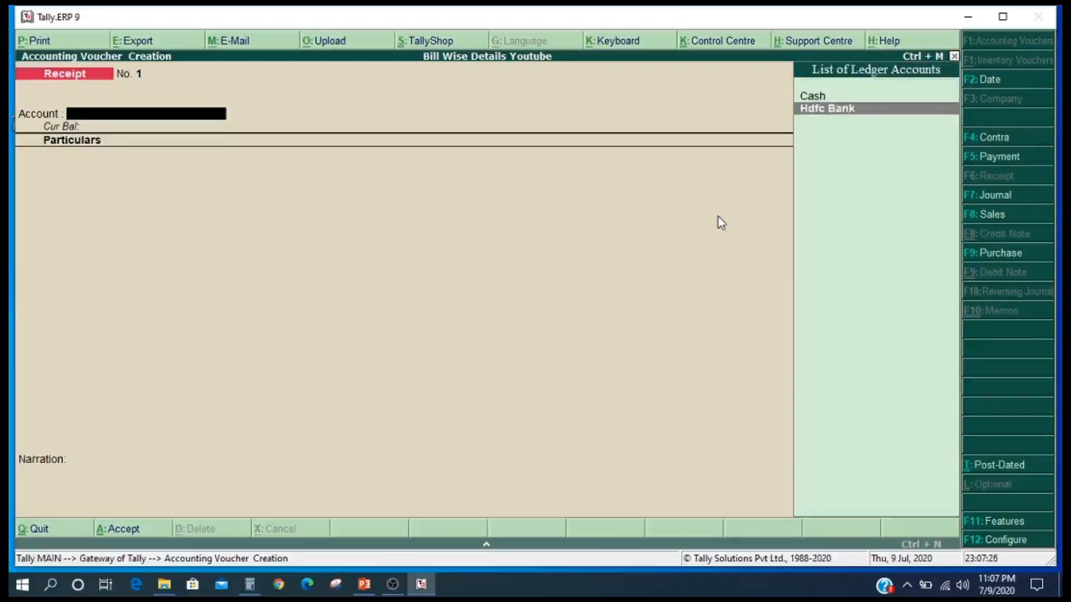
pyautogui.press('Return')
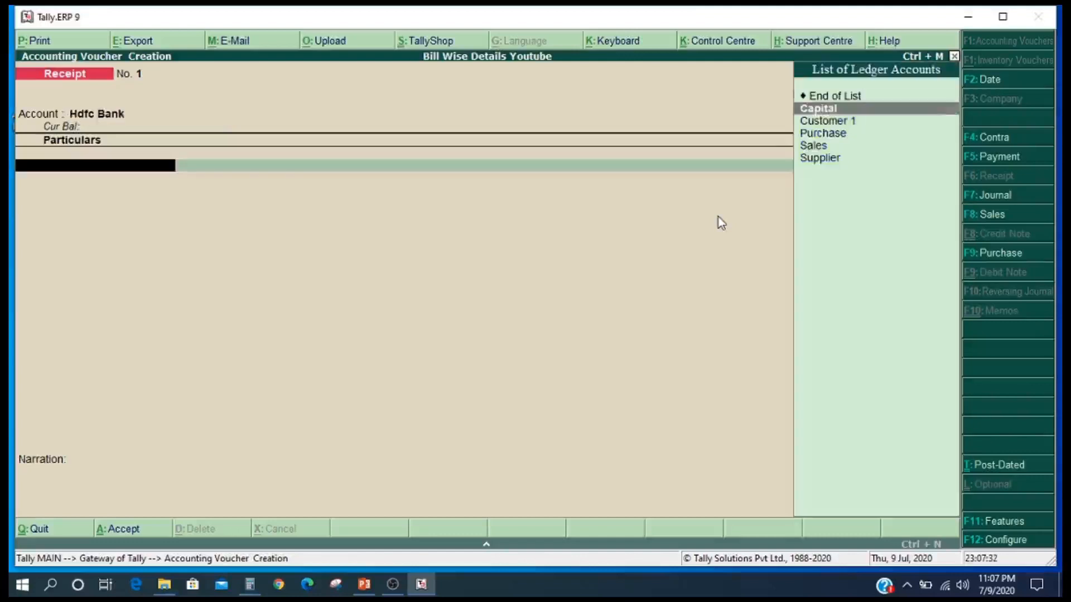
pyautogui.press('Return')
pyautogui.write('100000')
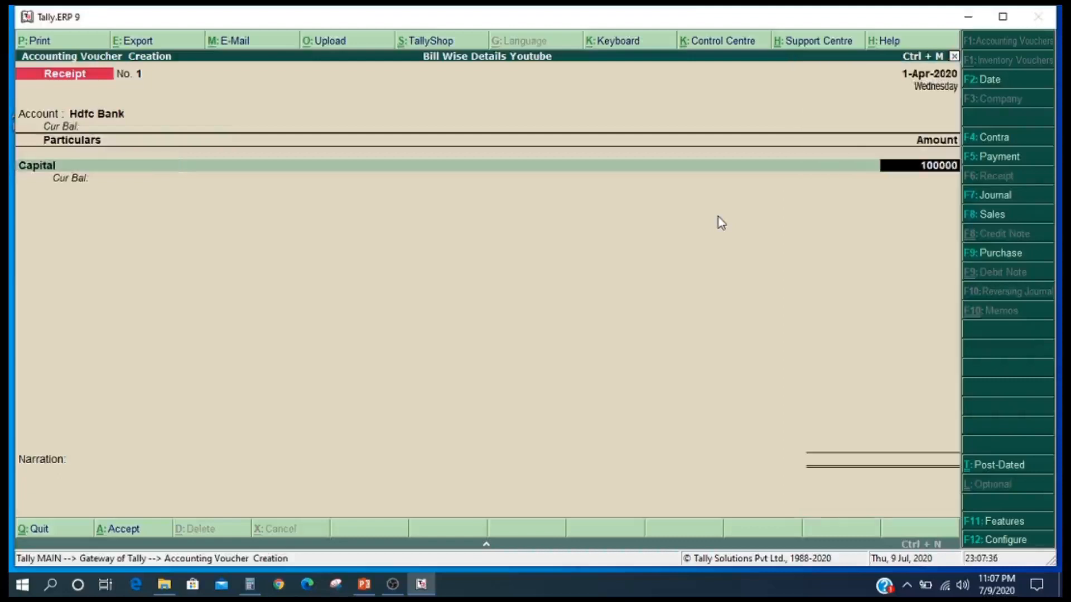
pyautogui.press('Return')
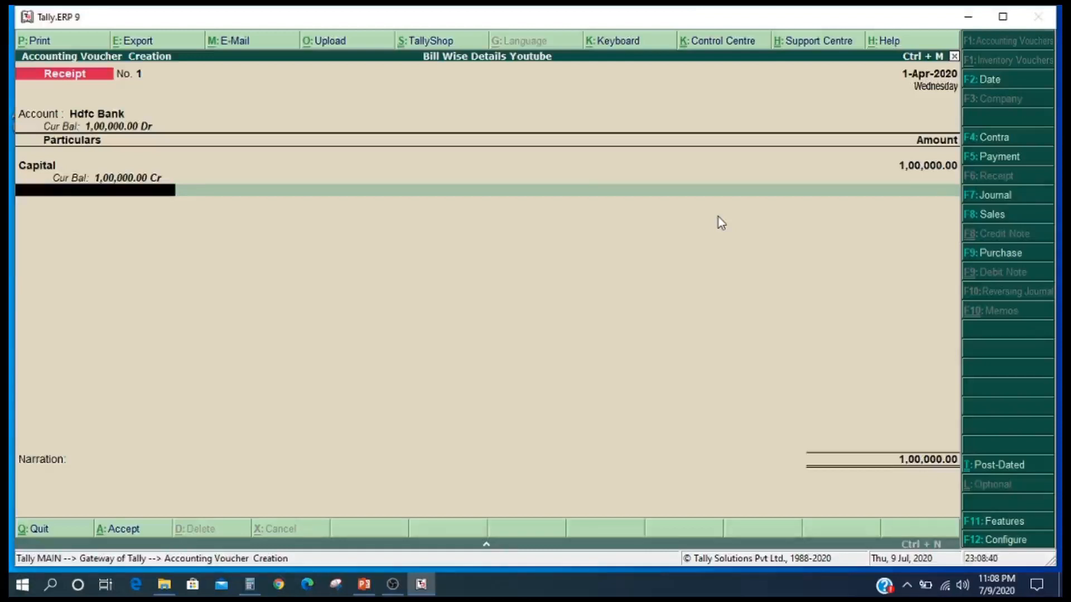
# - Allocate the bank receipt as Cheque/DD with instrument number 123456, keeping the date 1-Apr-2020 and leaving the bank blank
pyautogui.press('Return')
pyautogui.press('Return')
pyautogui.press('Return')
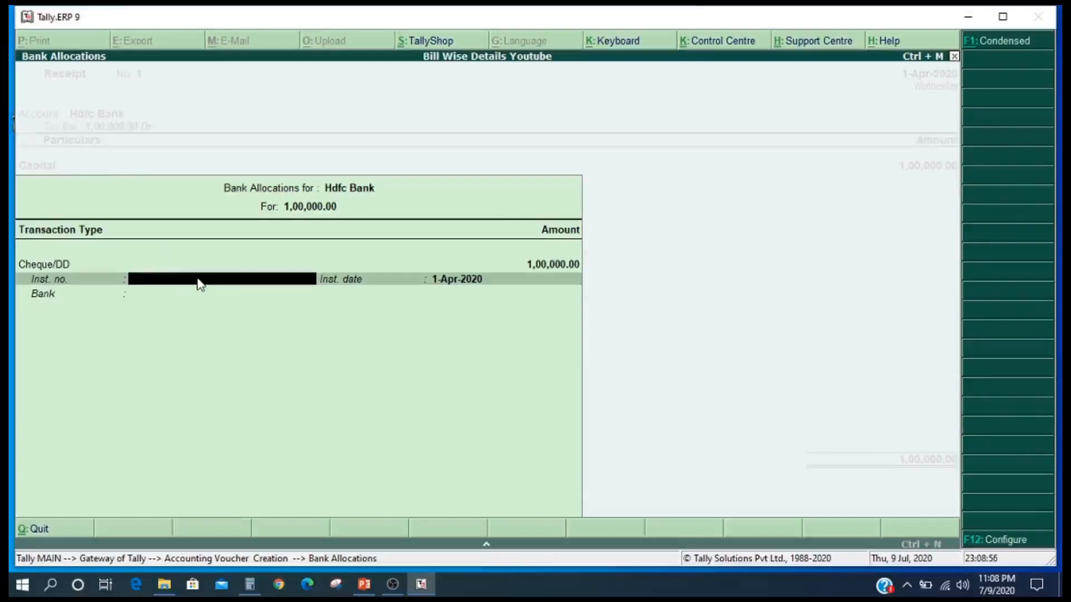
pyautogui.write('123456')
pyautogui.press('Return')
pyautogui.press('Return')
pyautogui.press('Return')
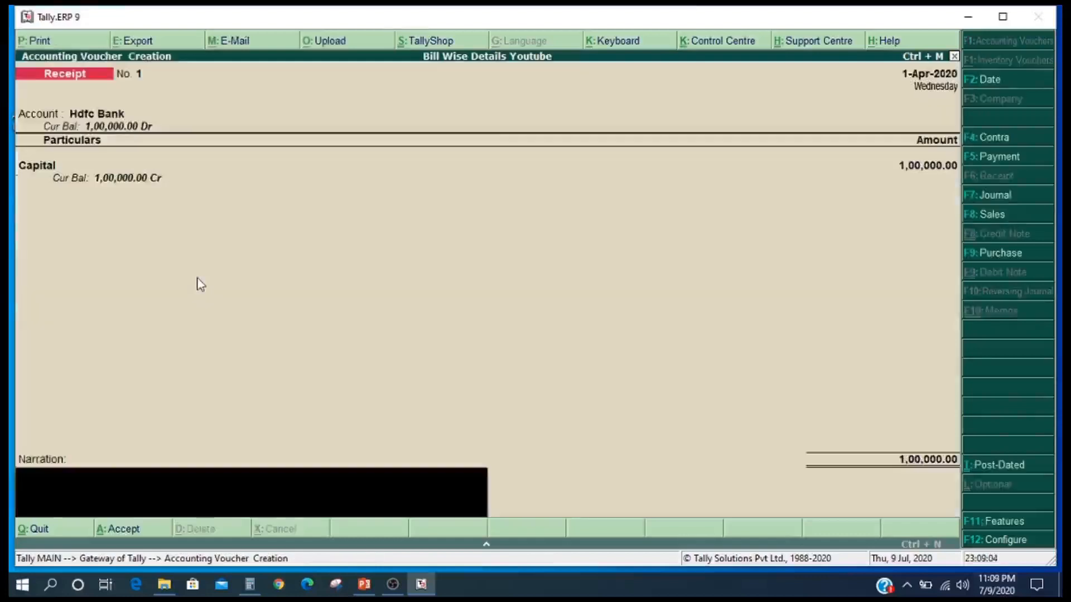
# - Leave the narration blank and save the Capital receipt voucher
pyautogui.press('Return')
pyautogui.press('Return')
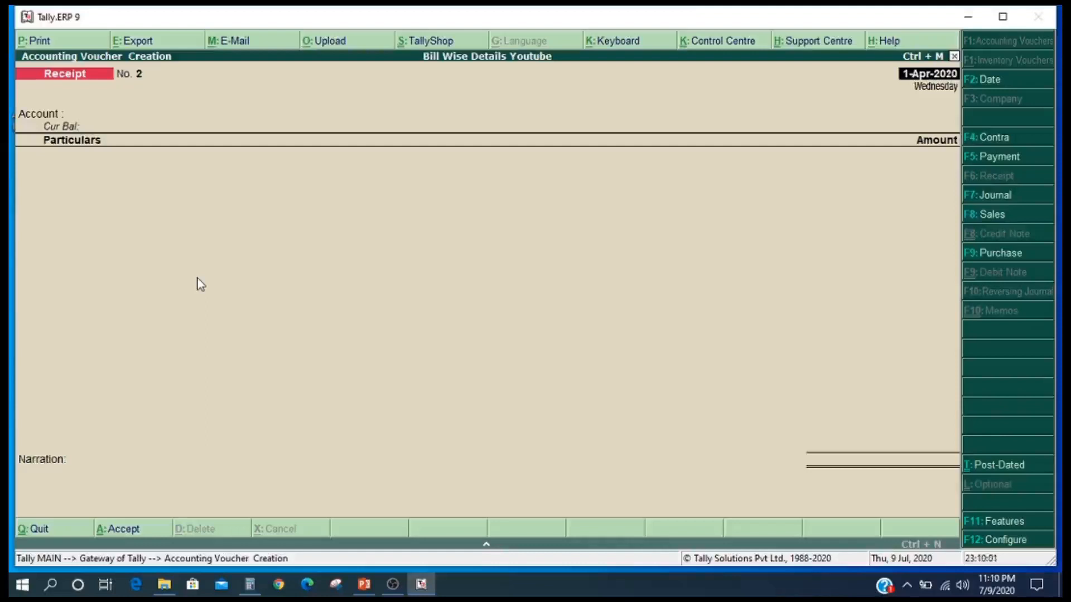
pyautogui.press('Escape')
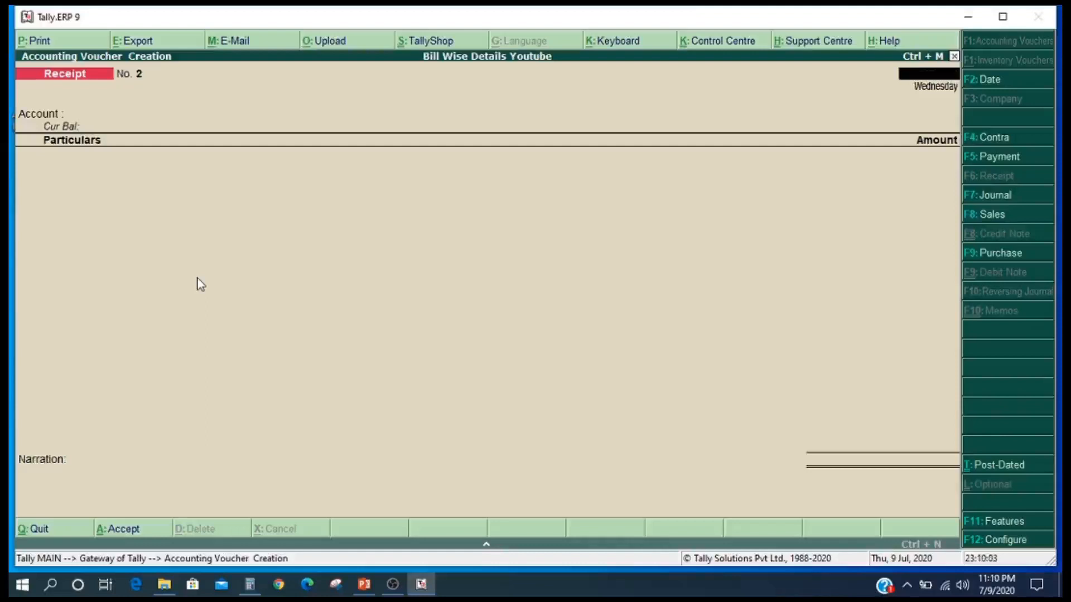